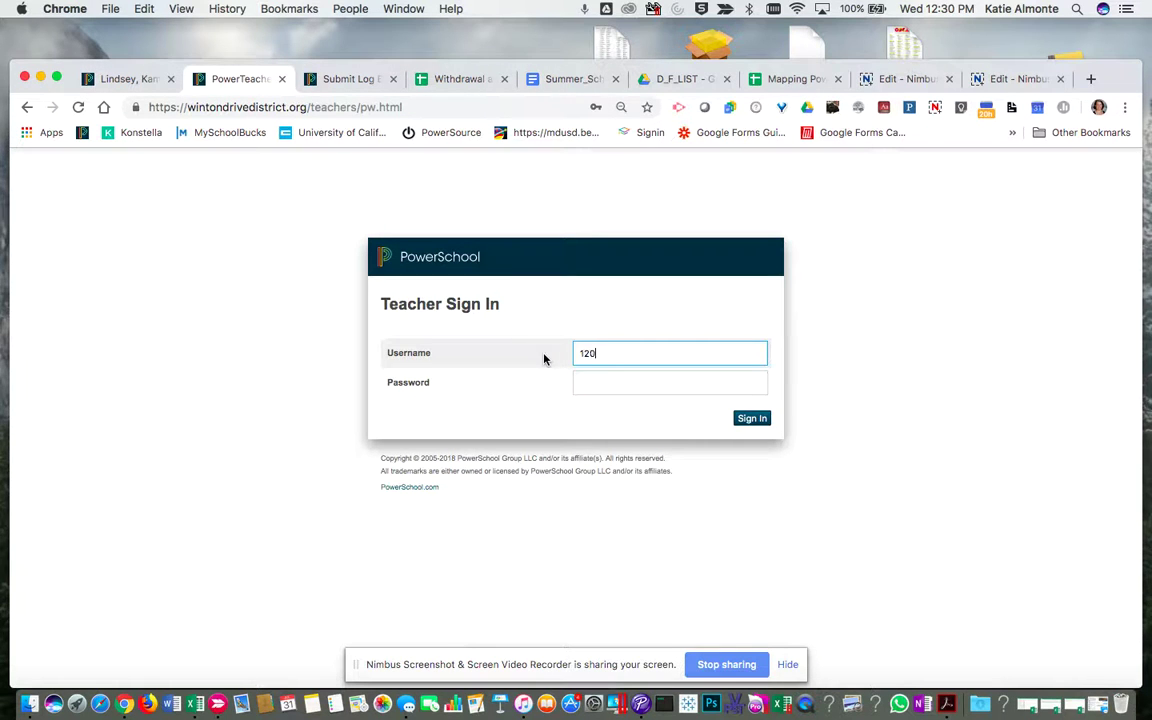
Step: Sign in to the teacher portal with the account password and decline updating the saved password
left_click(587, 385)
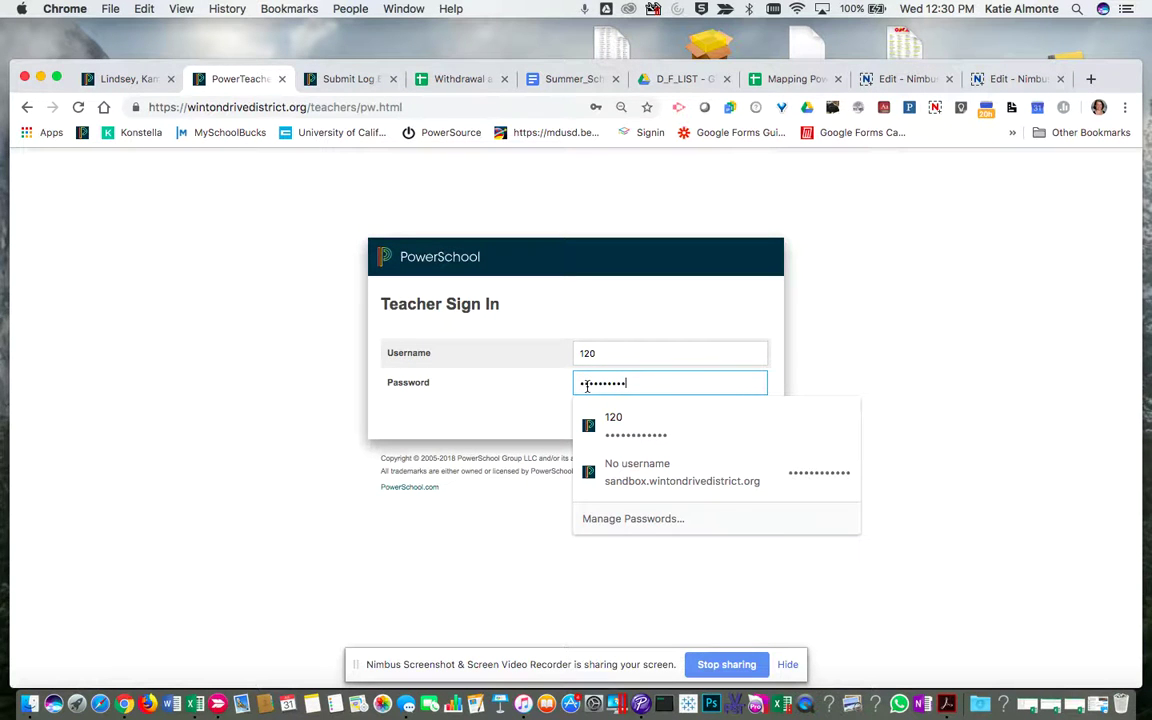
key("Return")
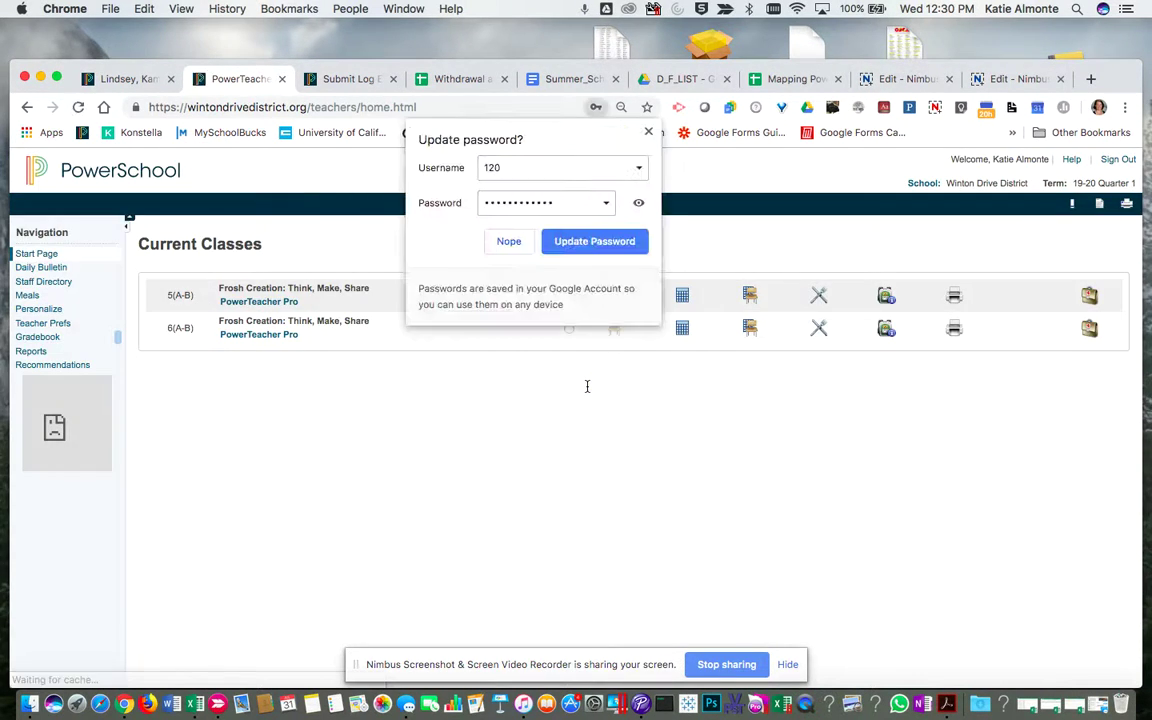
left_click(510, 244)
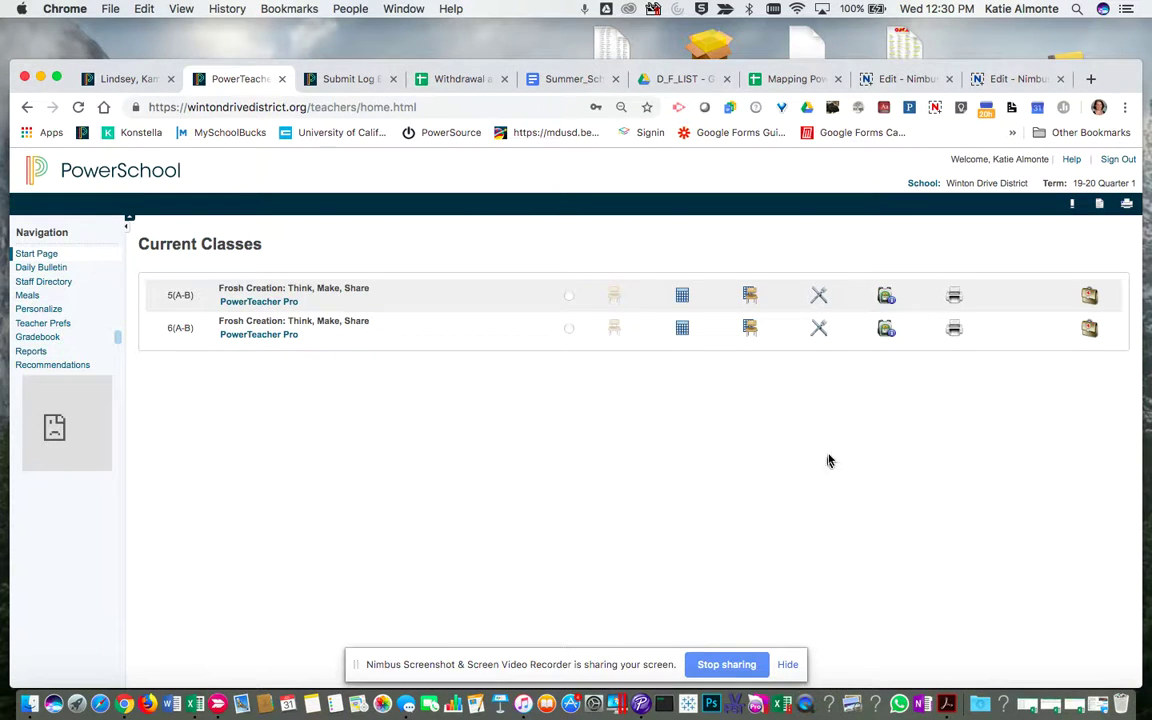
Step: Open the student information roster for class 5(A-B), look through it, and change to the 6(A-B) Frosh Creation class
left_click(886, 297)
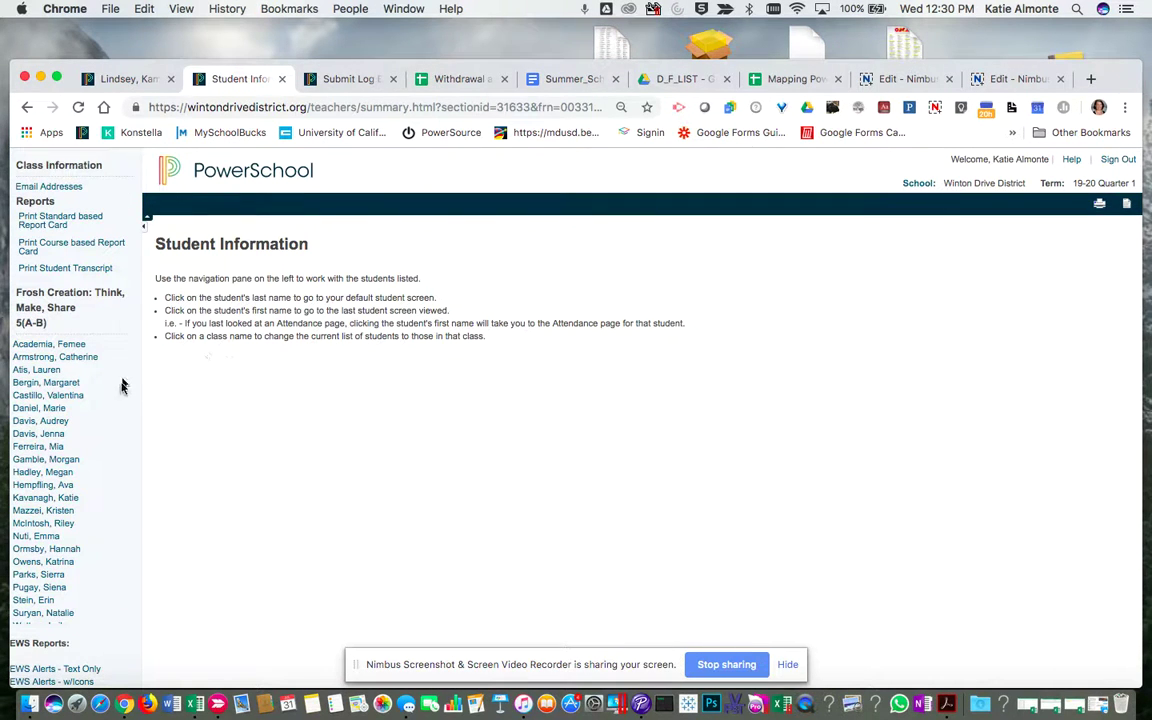
scroll(113, 419, "down", 2)
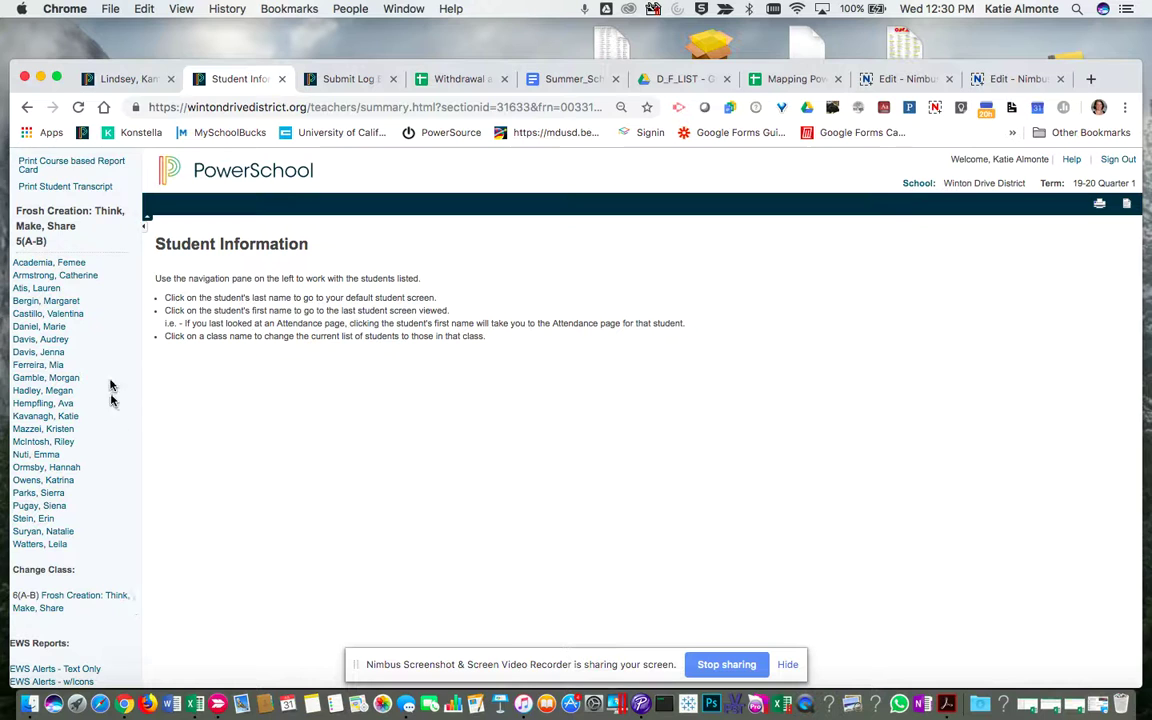
scroll(108, 368, "up", 1)
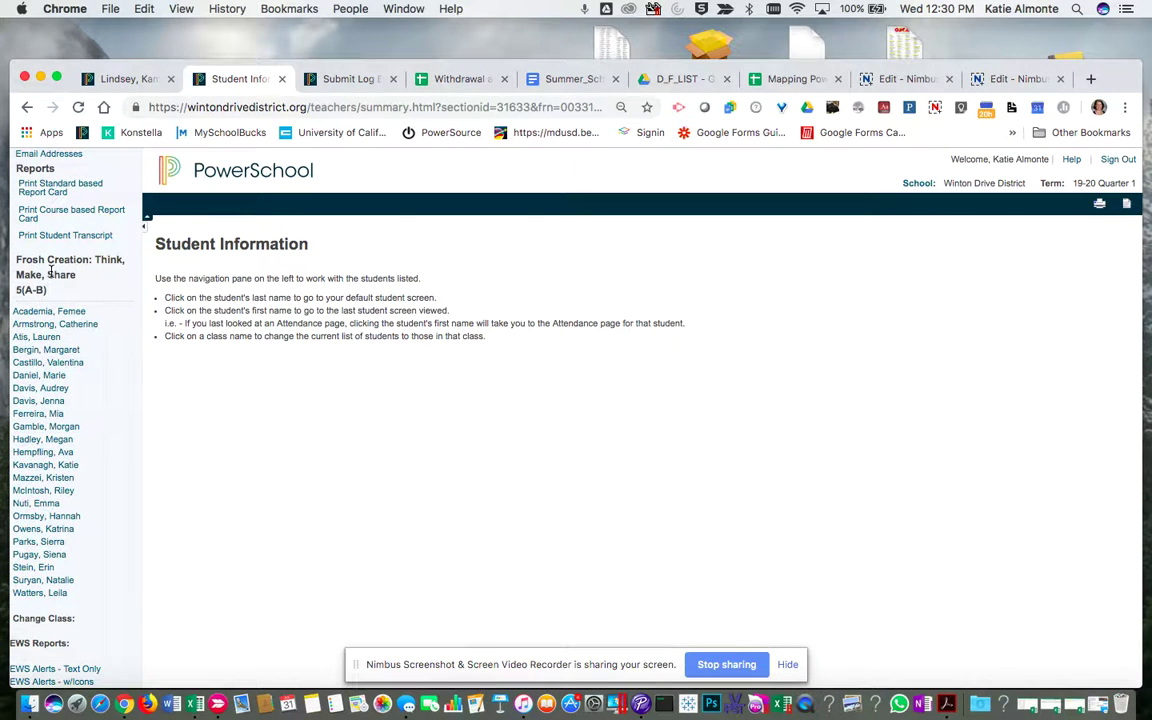
scroll(84, 371, "down", 1)
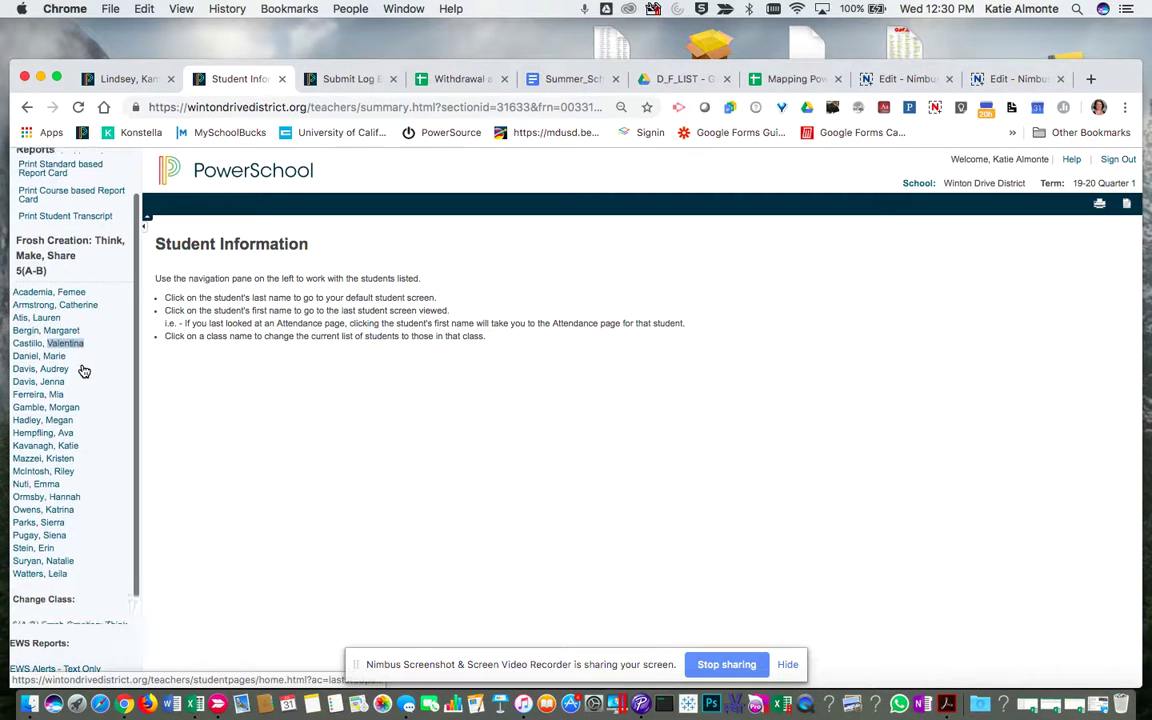
scroll(84, 371, "down", 1)
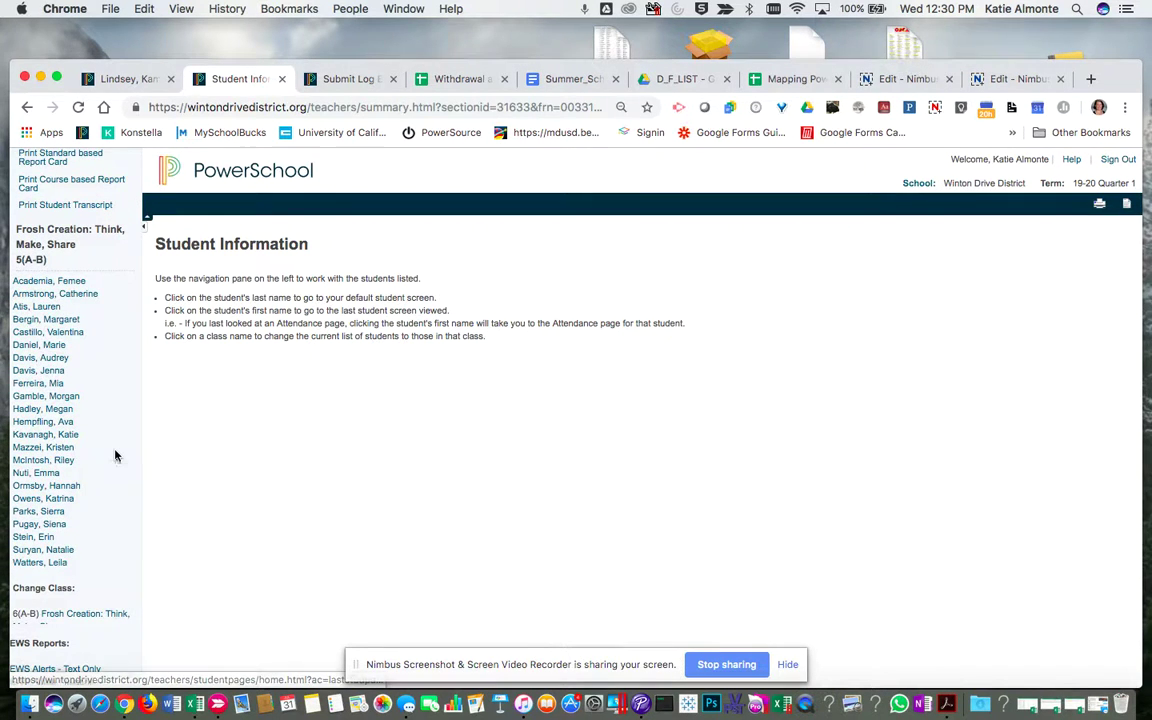
scroll(115, 456, "down", 1)
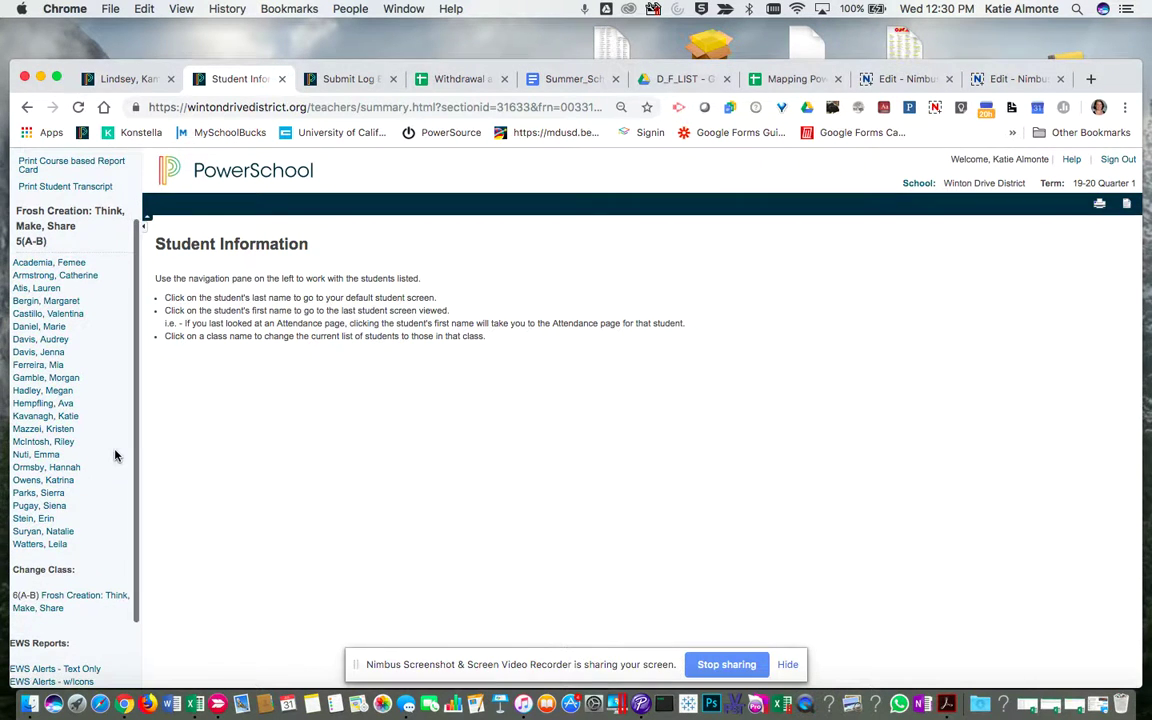
left_click(83, 600)
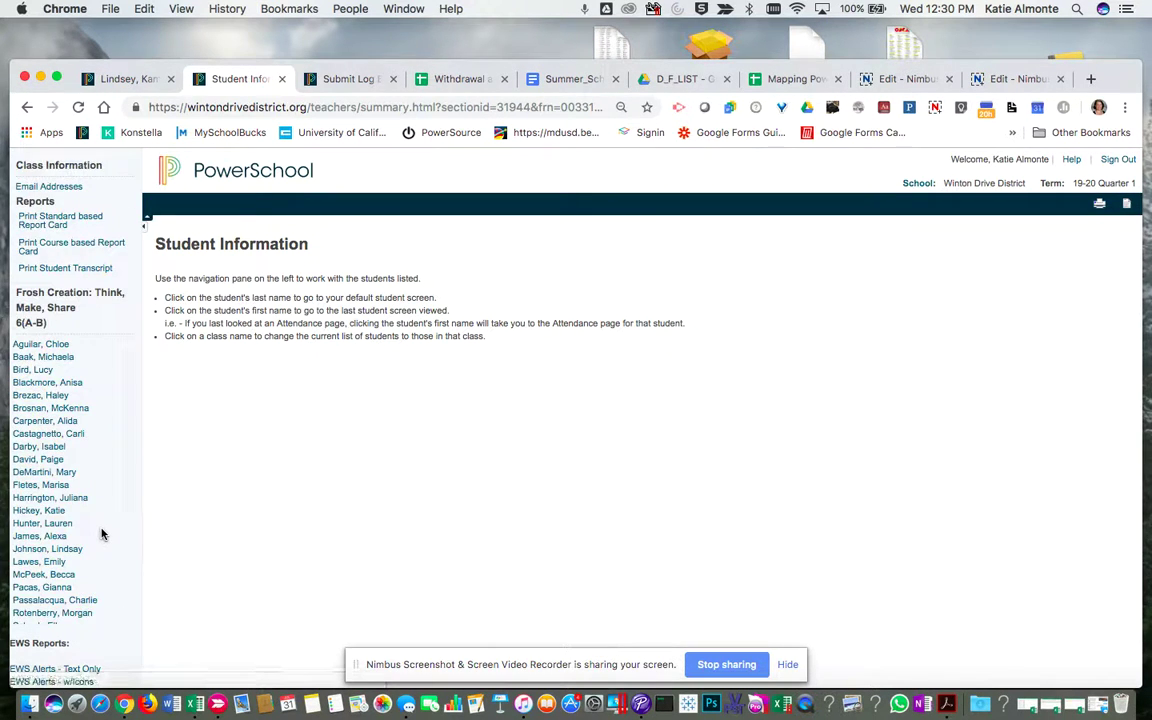
scroll(101, 535, "down", 4)
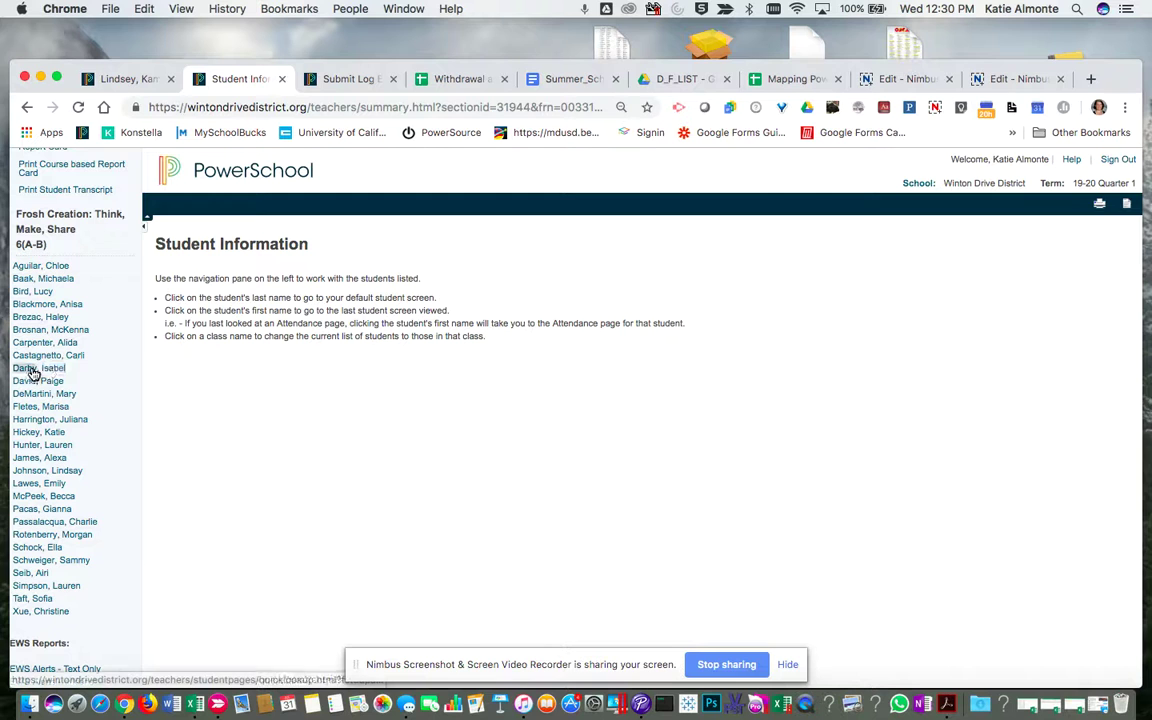
Step: Open the ninth student listed in the 6(A-B) roster and show that student's Log Entries screen
left_click(26, 369)
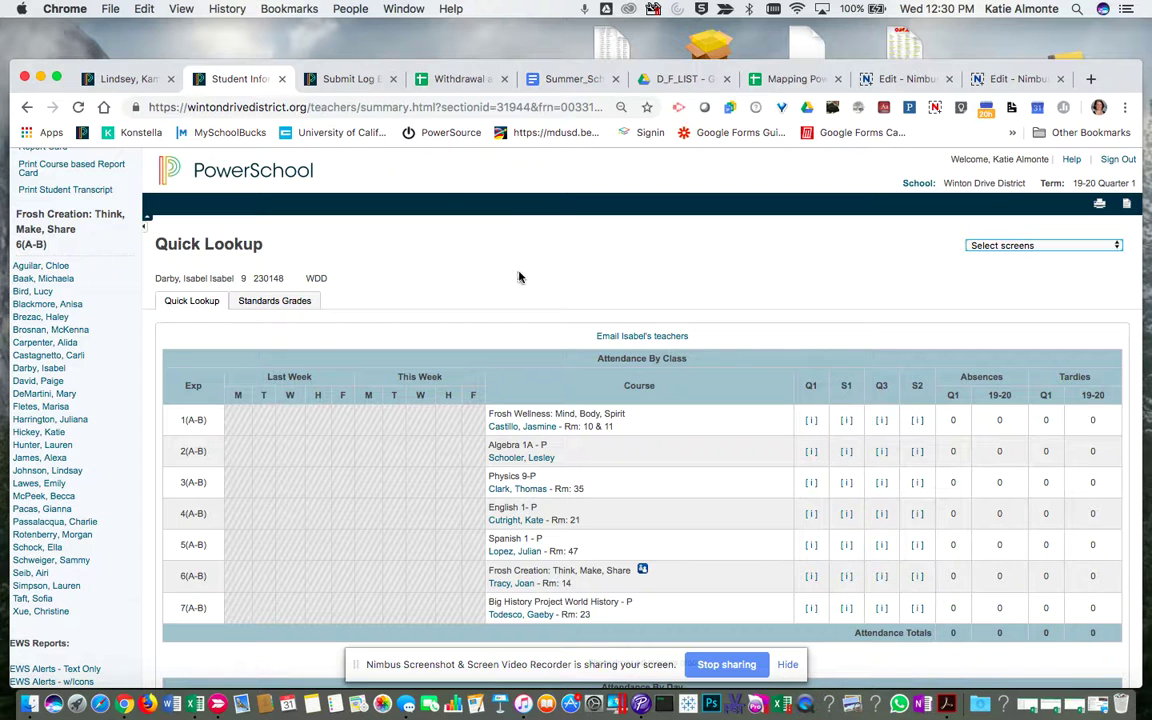
left_click(1118, 247)
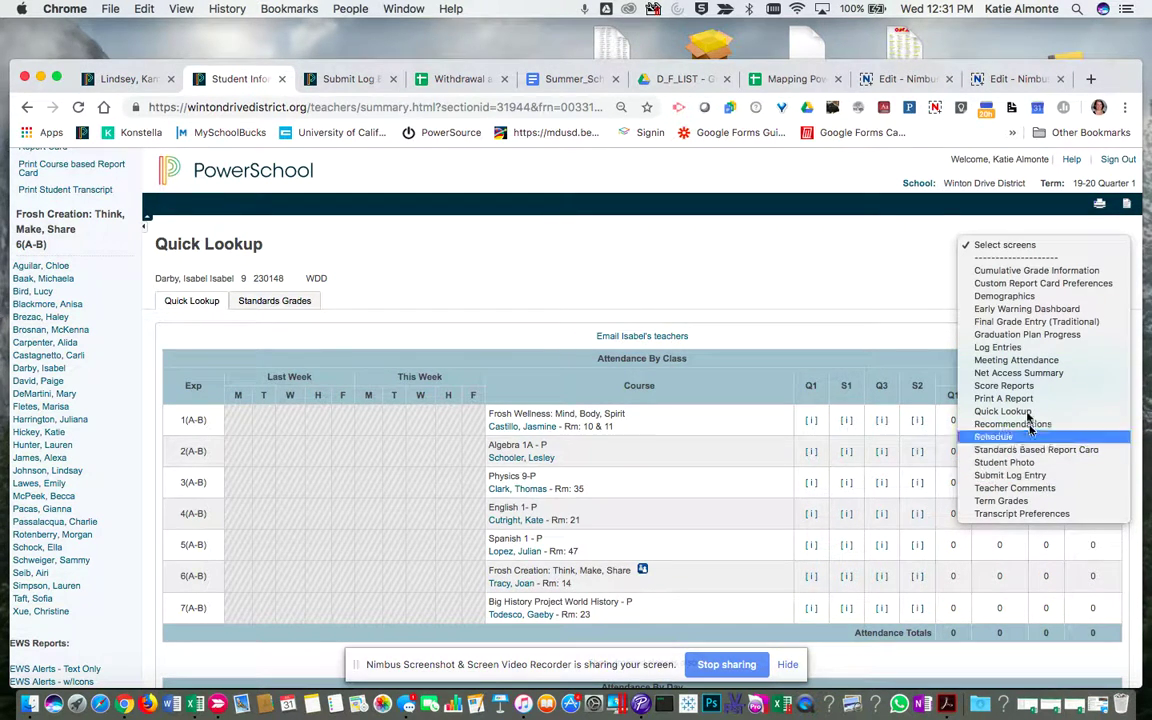
left_click(1003, 347)
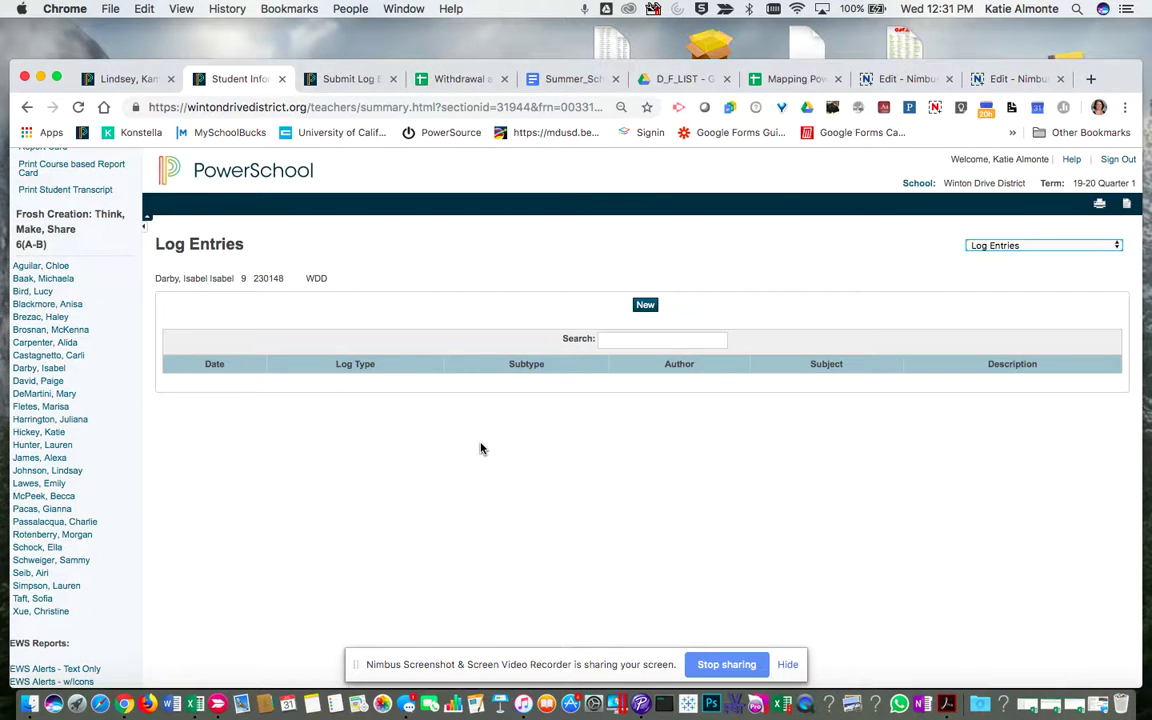
Step: Open a blank log entry form for this student and check the available screens, keeping Submit Log Entry selected
left_click(645, 305)
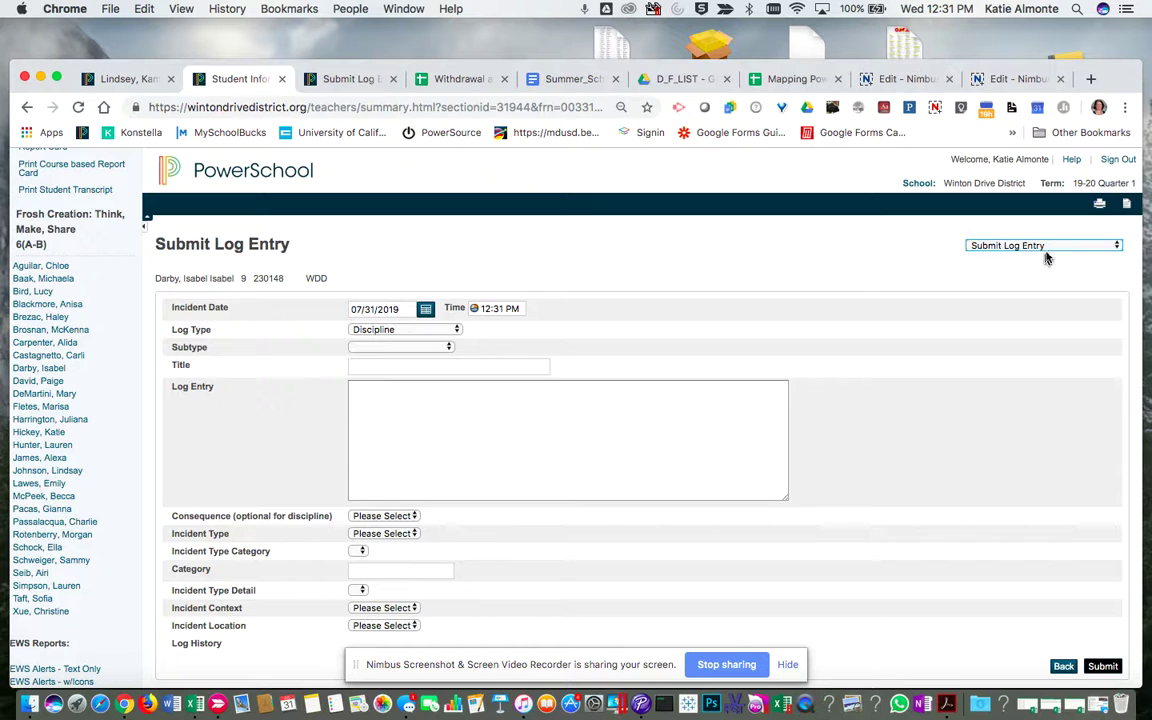
left_click(1110, 246)
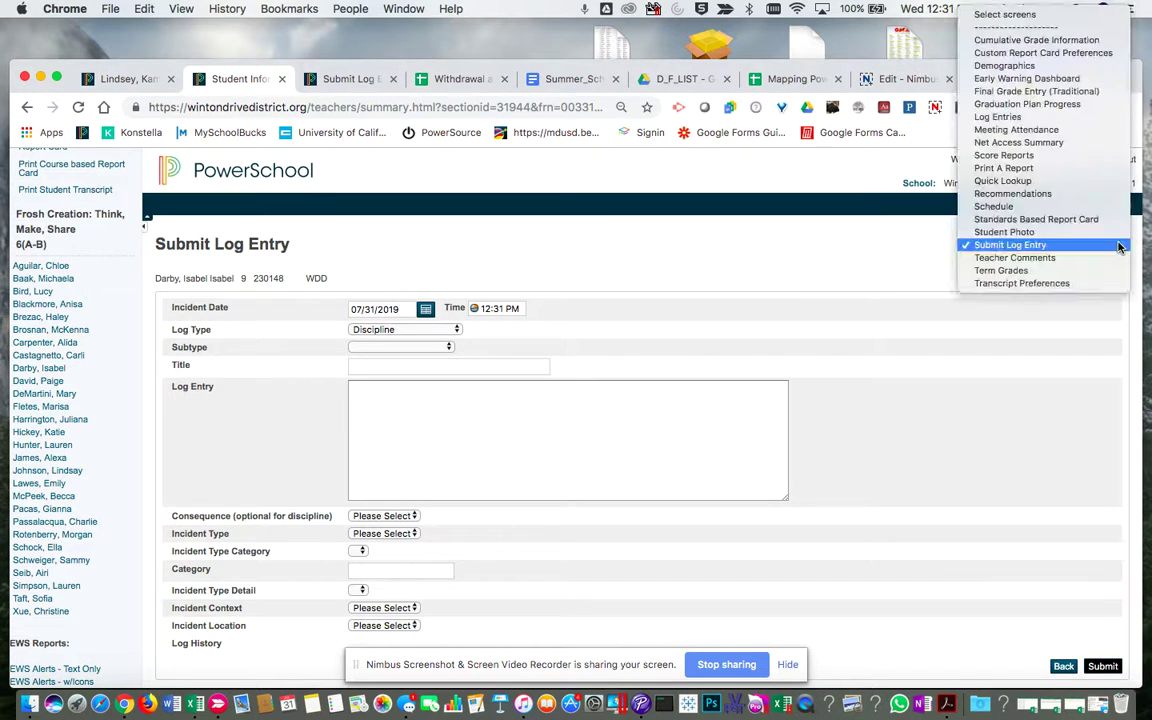
left_click(1022, 247)
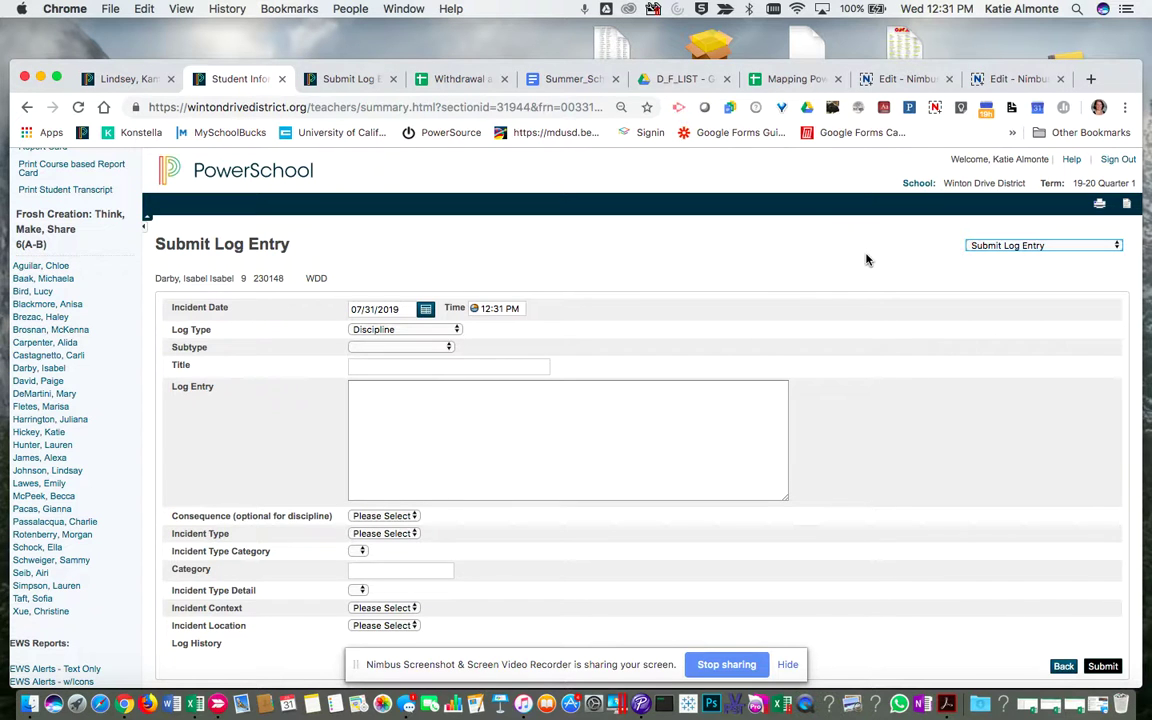
Step: Return to the start page and set the Default Student Screen personalization to Log Entries
left_click(166, 166)
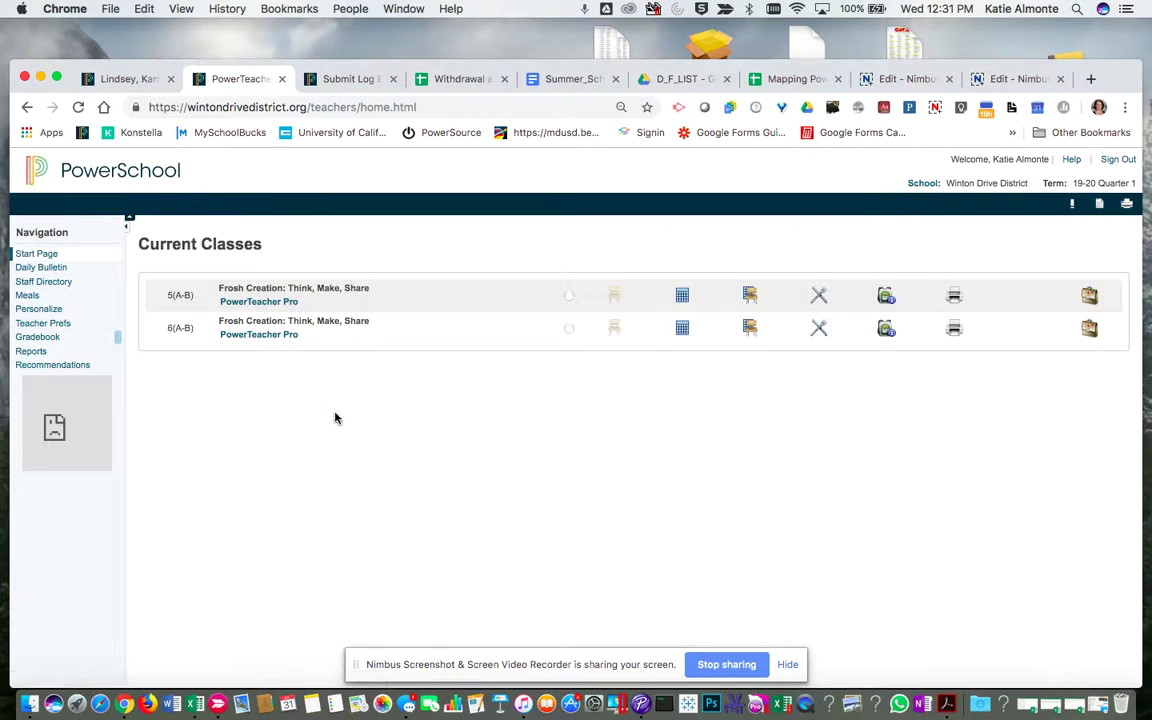
left_click(45, 310)
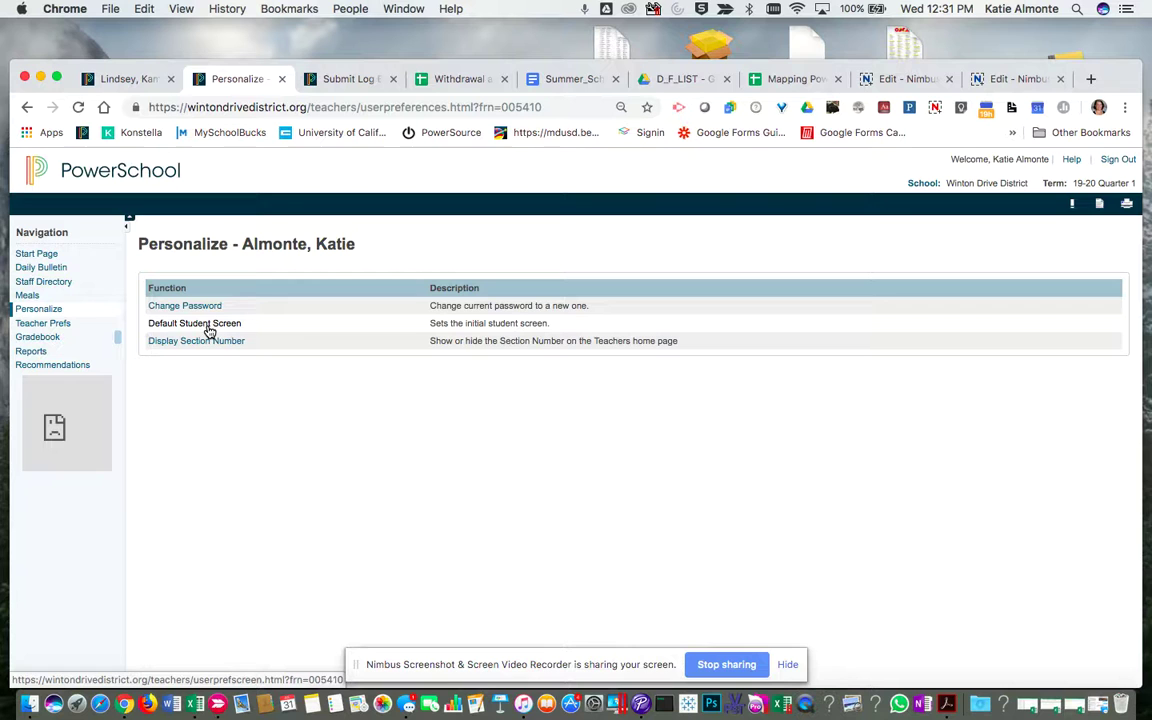
left_click(209, 329)
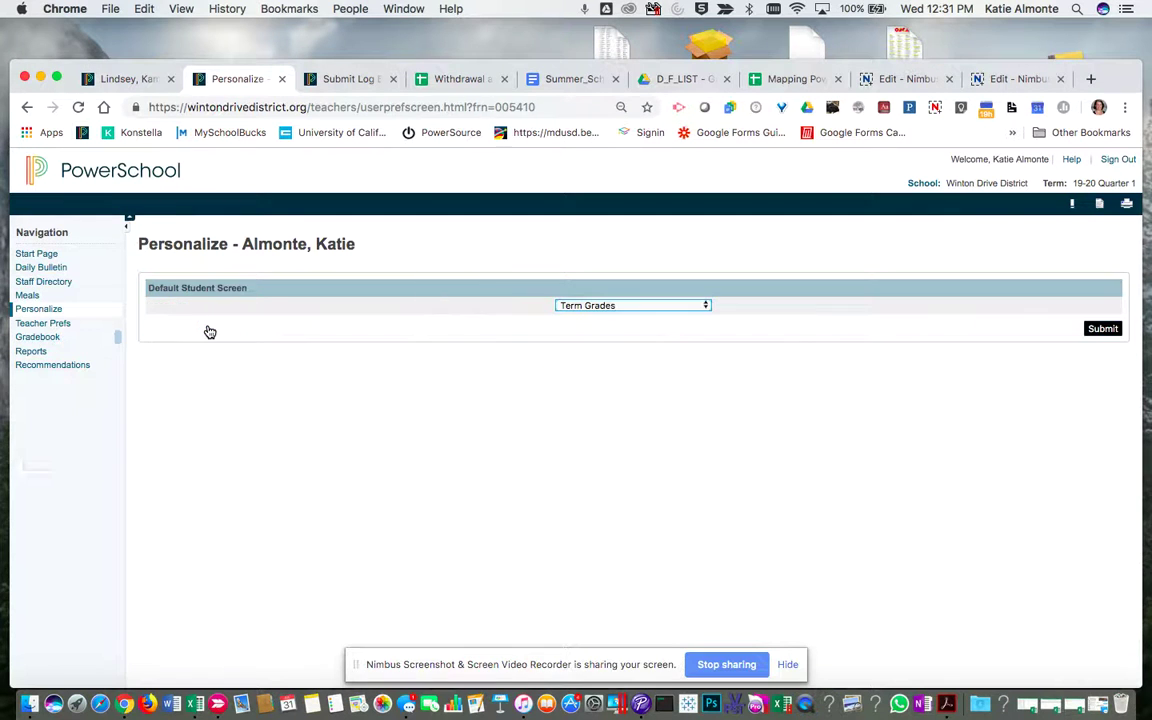
left_click(706, 306)
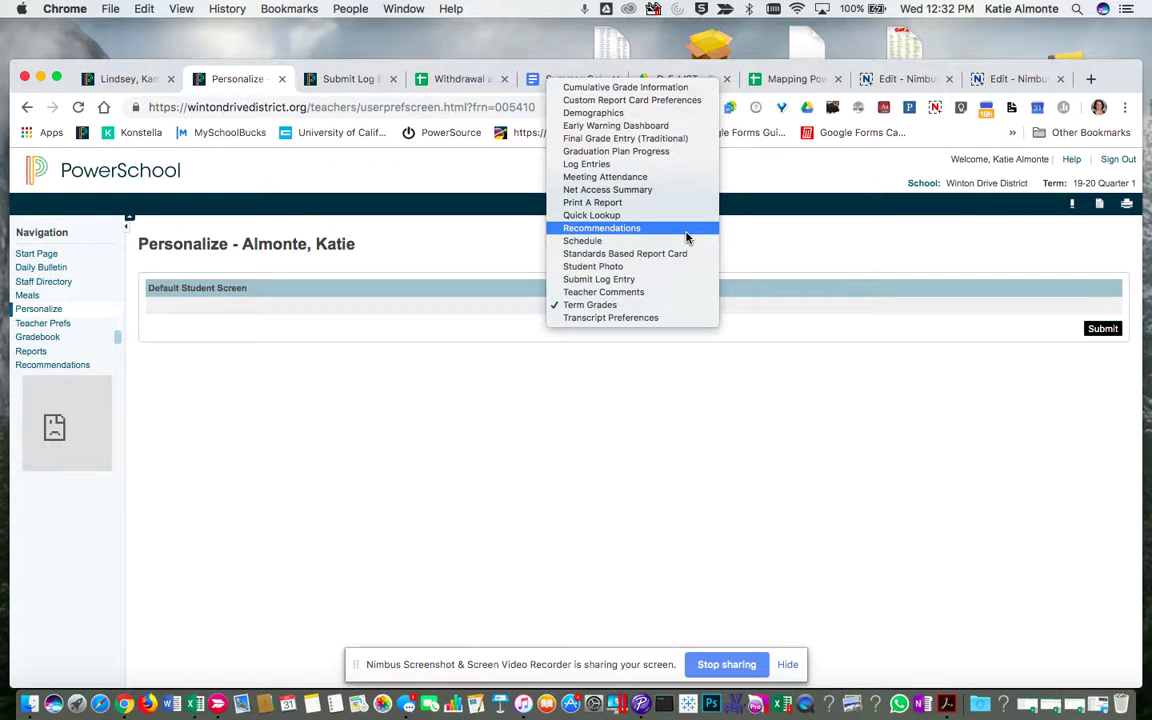
left_click(594, 166)
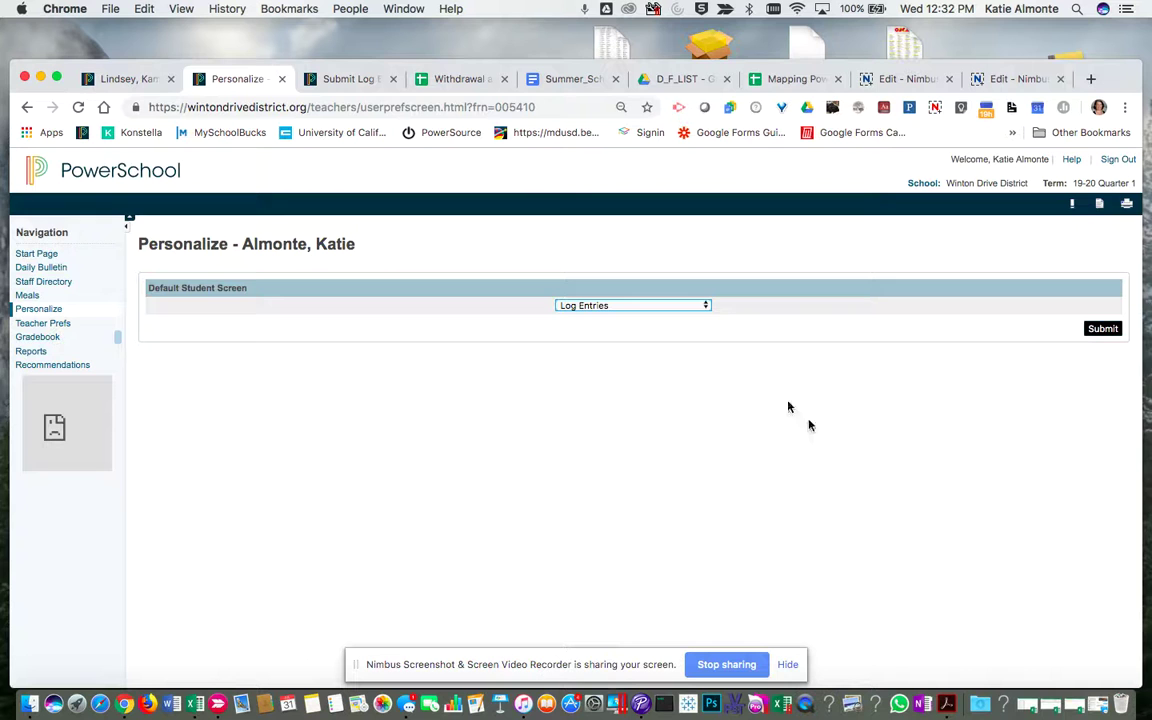
left_click(1094, 334)
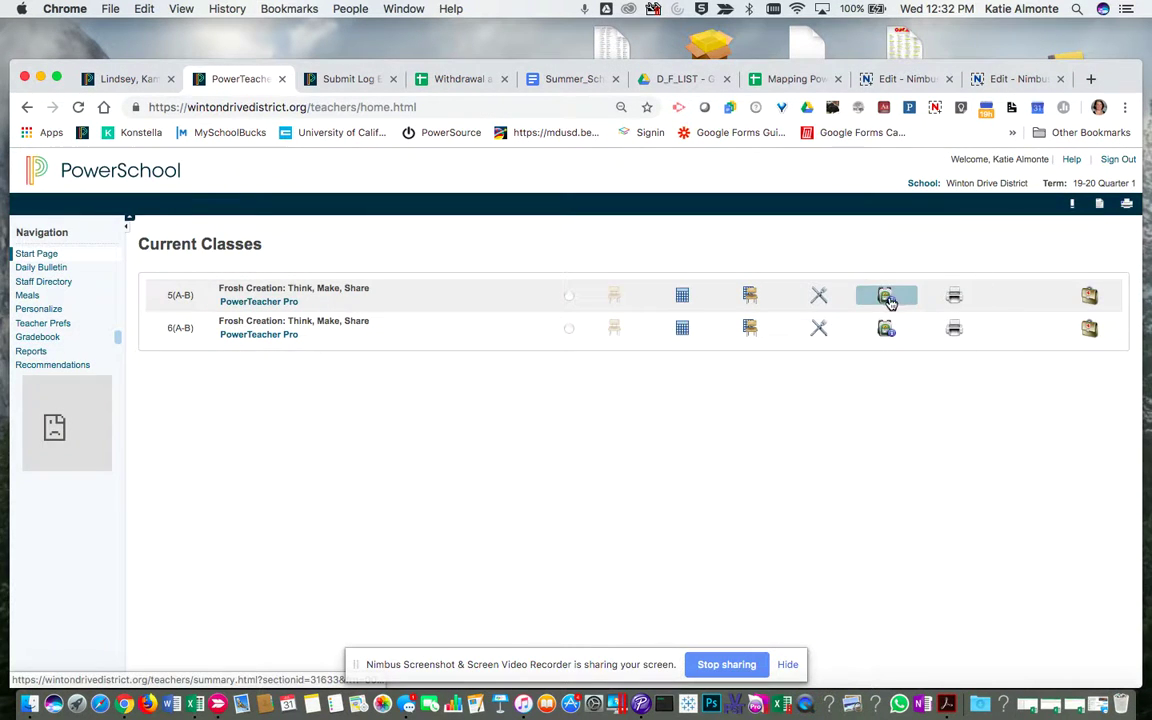
Step: Open a new log entry for the first student listed in the 5(A-B) class roster
left_click(889, 301)
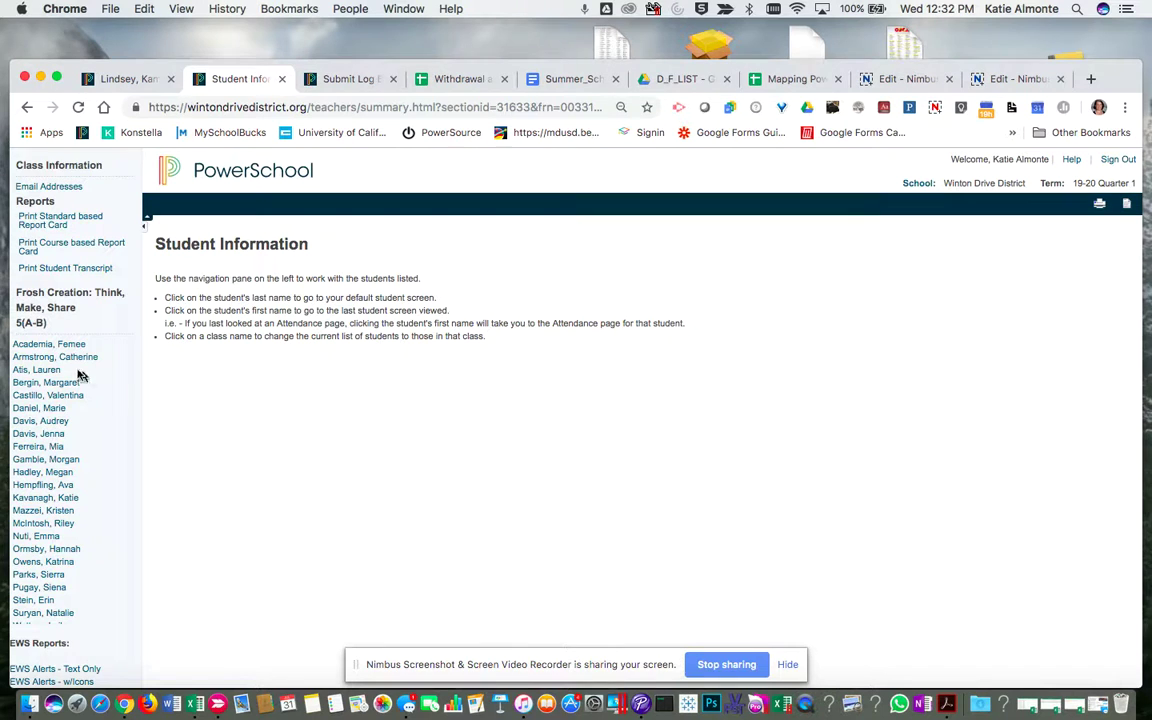
left_click(25, 346)
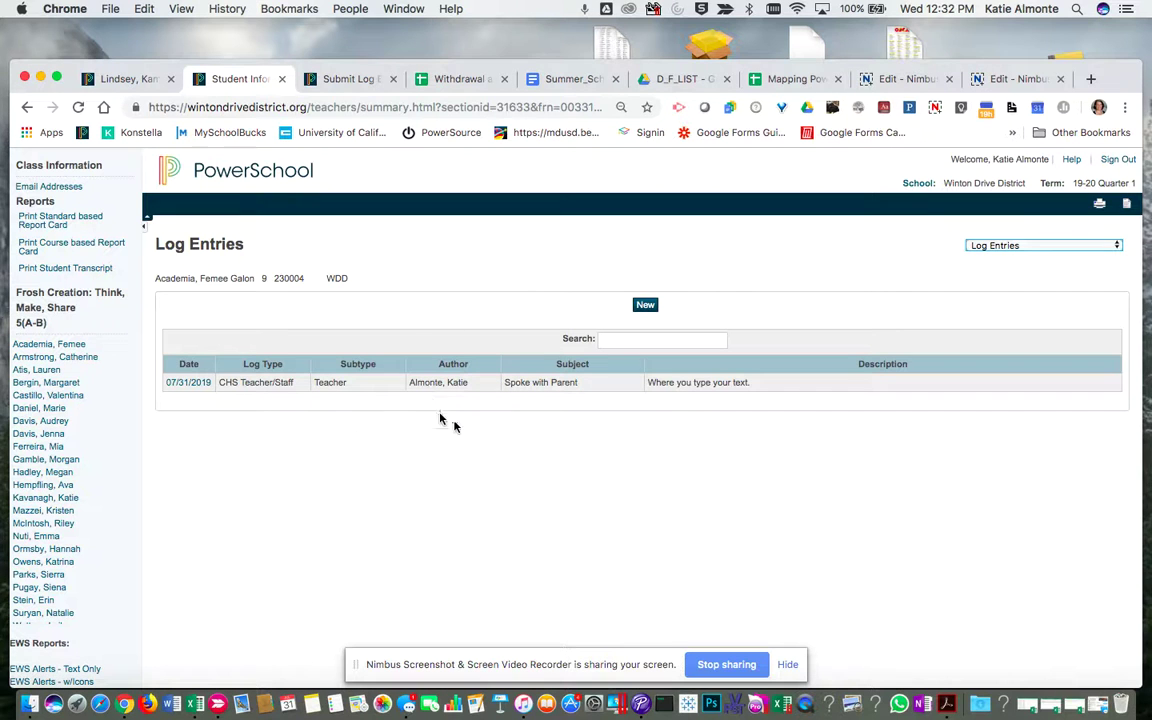
left_click(646, 306)
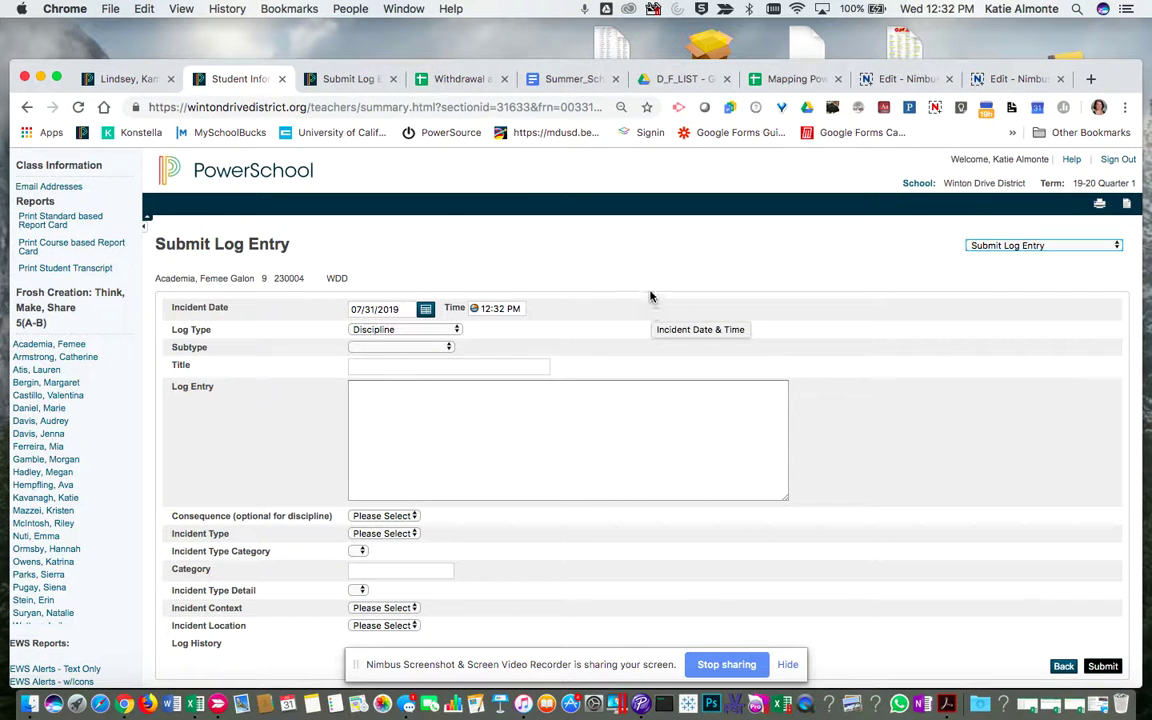
Step: Set the entry's log type to CHS Teacher/Staff and its subtype to Teacher
scroll(649, 296, "down", 1)
scroll(649, 296, "down", 1)
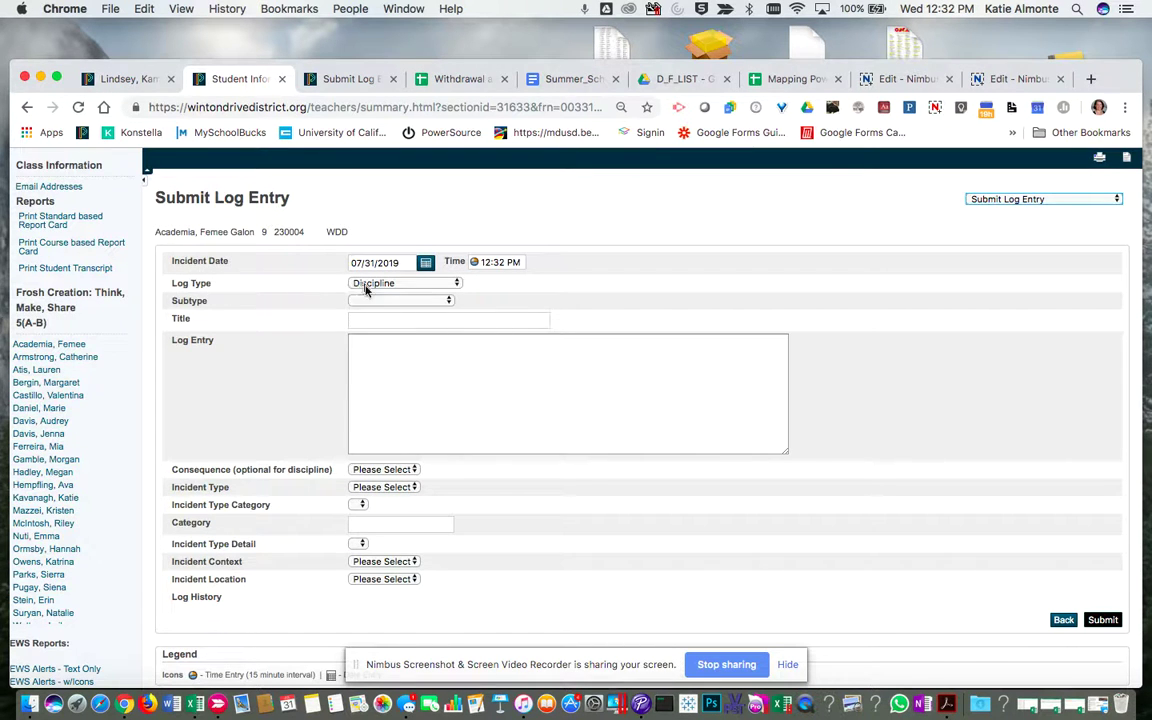
left_click(457, 286)
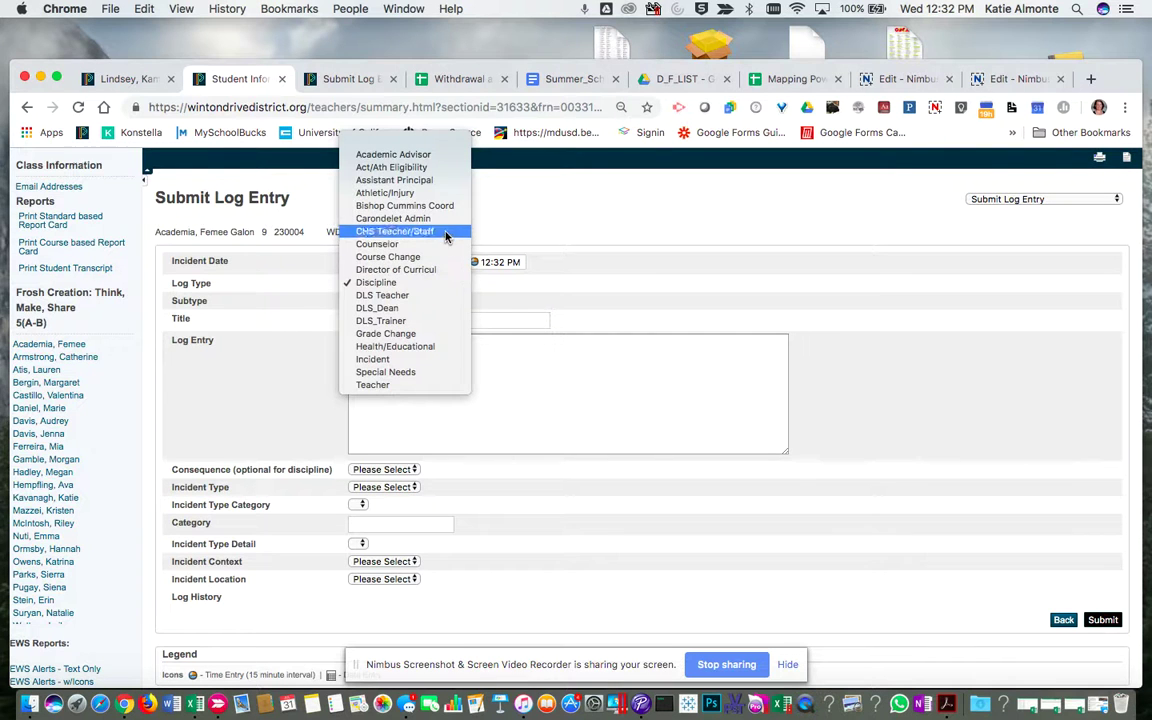
left_click(440, 234)
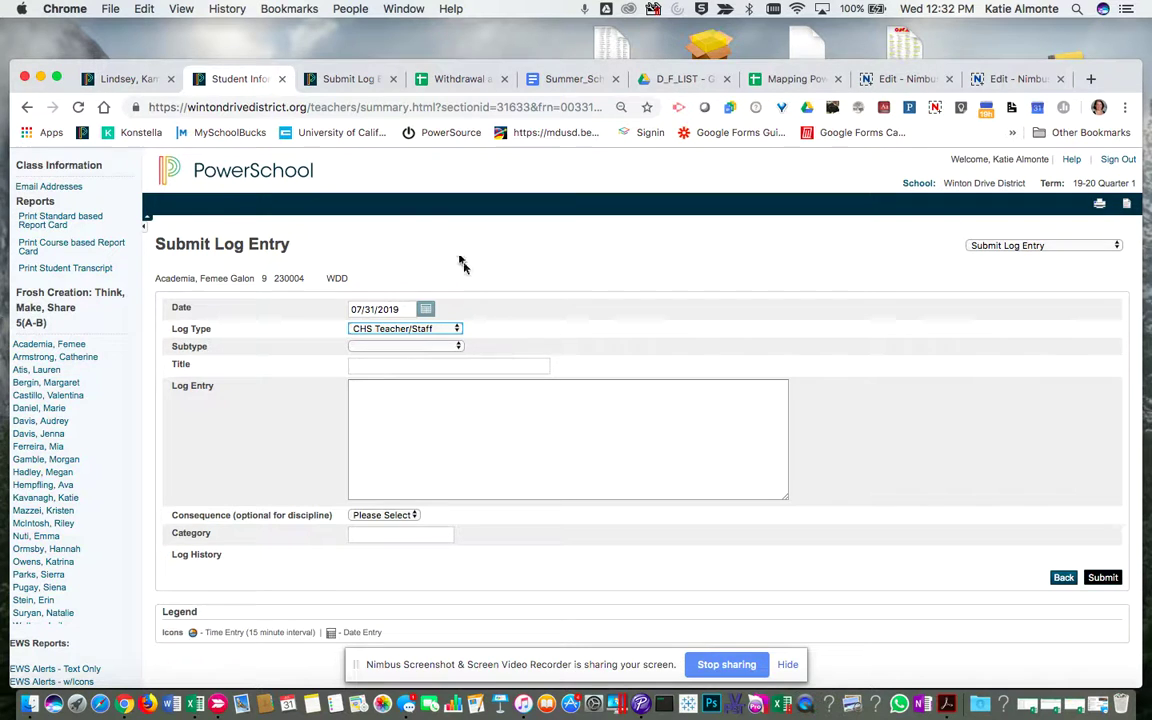
left_click(459, 348)
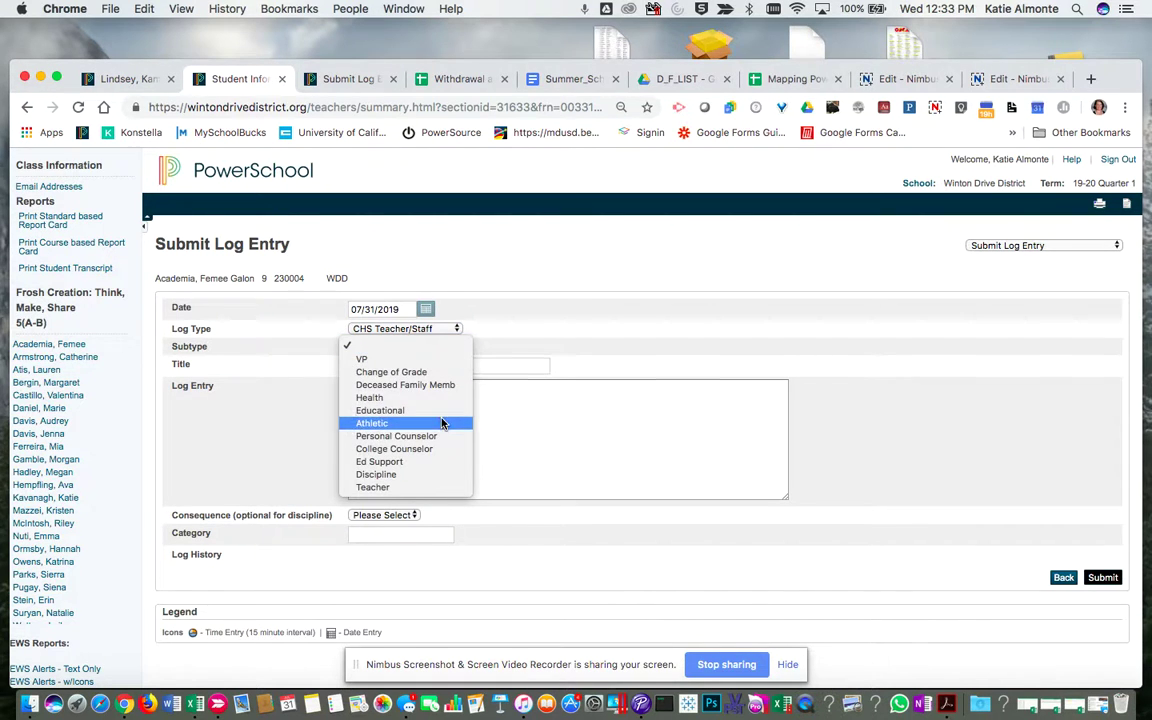
left_click(432, 488)
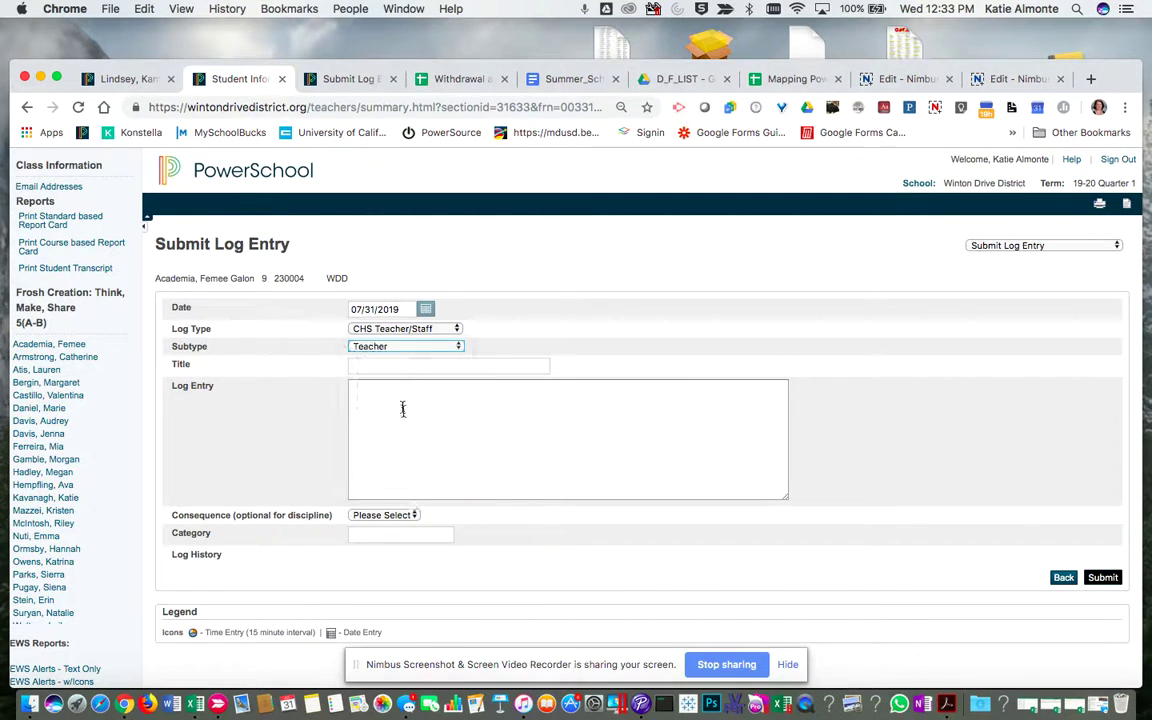
Step: Title the log entry "Spoke to Parents", enter "type your message her" as its text, submit it and return to the start page
left_click(401, 366)
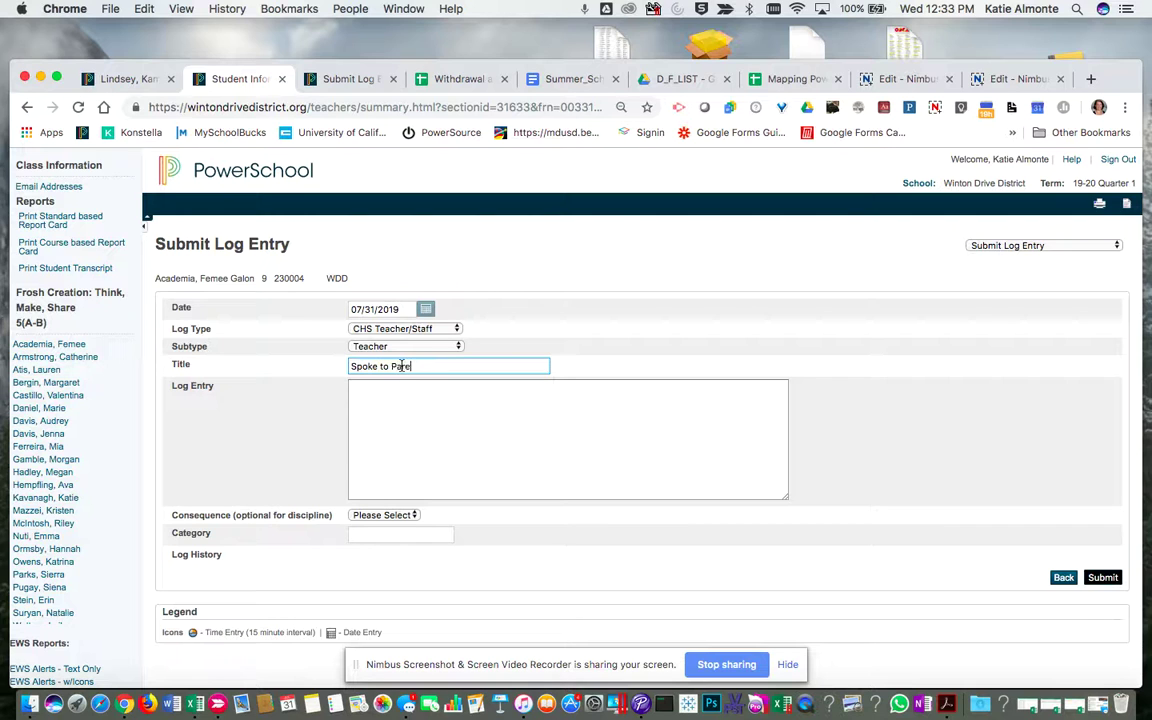
left_click(396, 413)
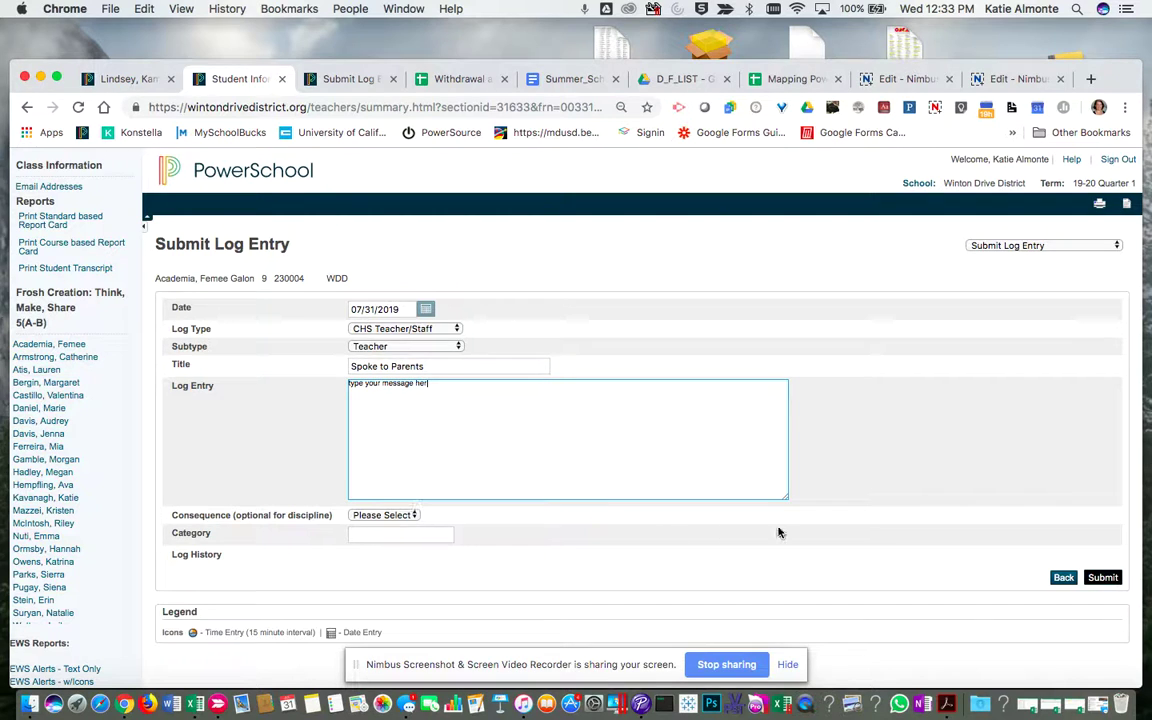
left_click(1104, 578)
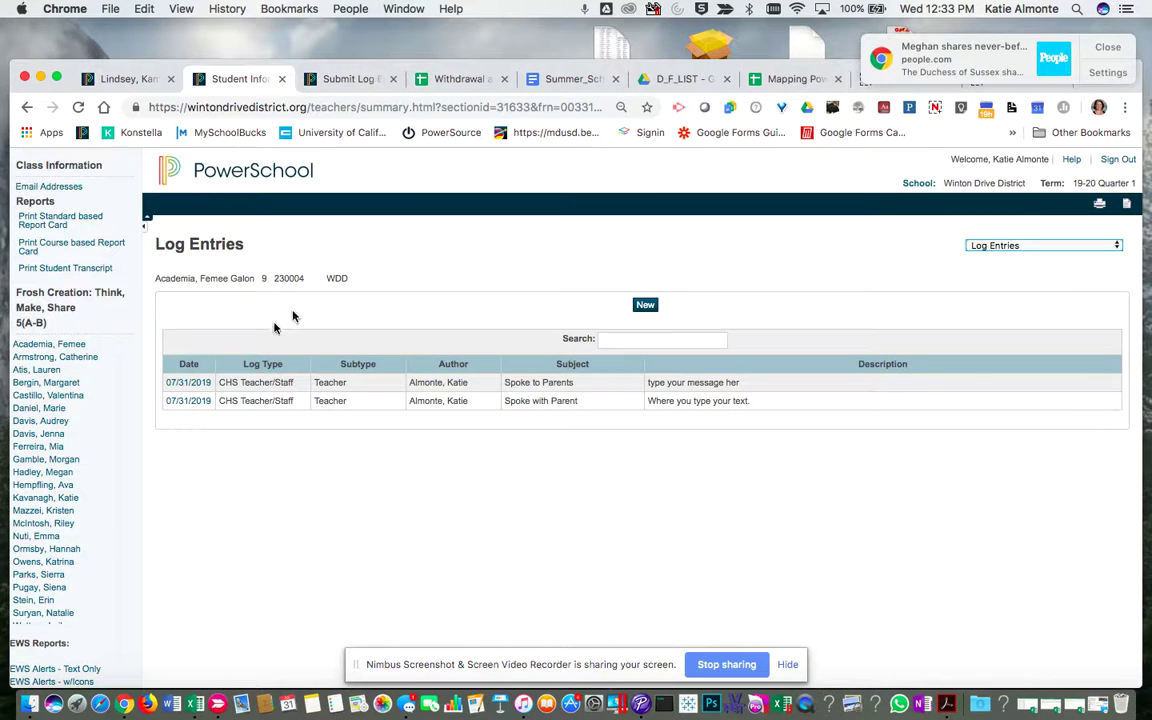
left_click(172, 176)
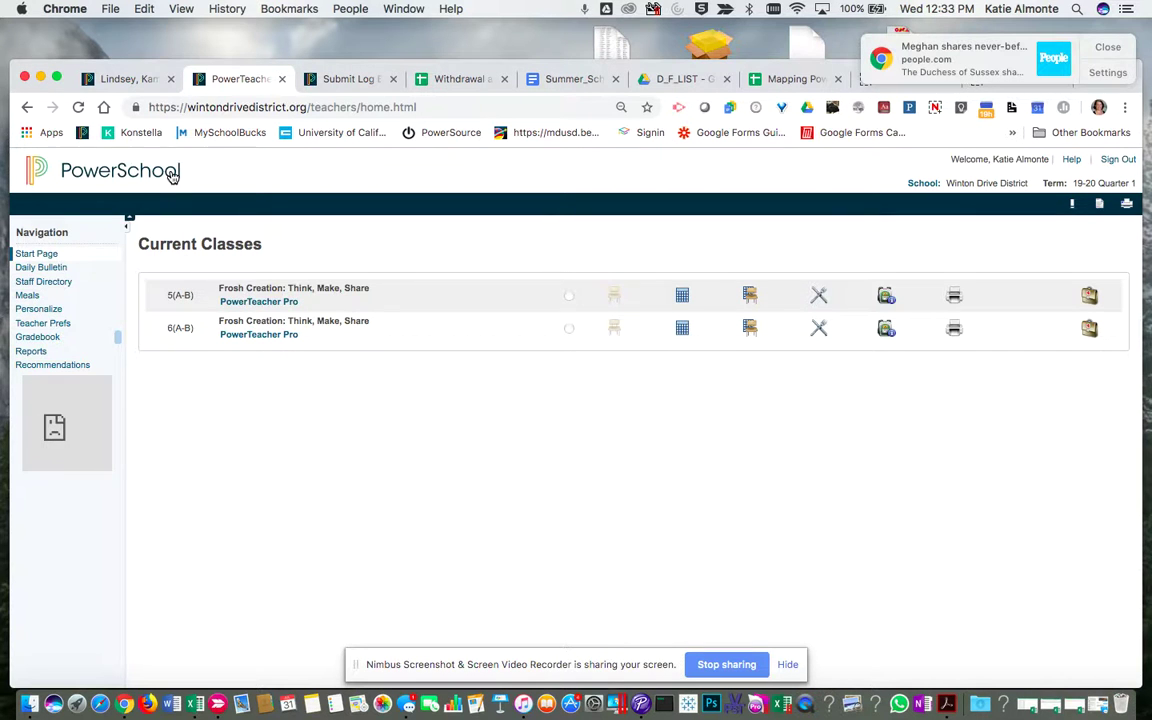
Step: From the 5(A-B) class in PowerTeacher Pro, select the fourth listed student and open that student's PowerTeacher Portal page
left_click(269, 306)
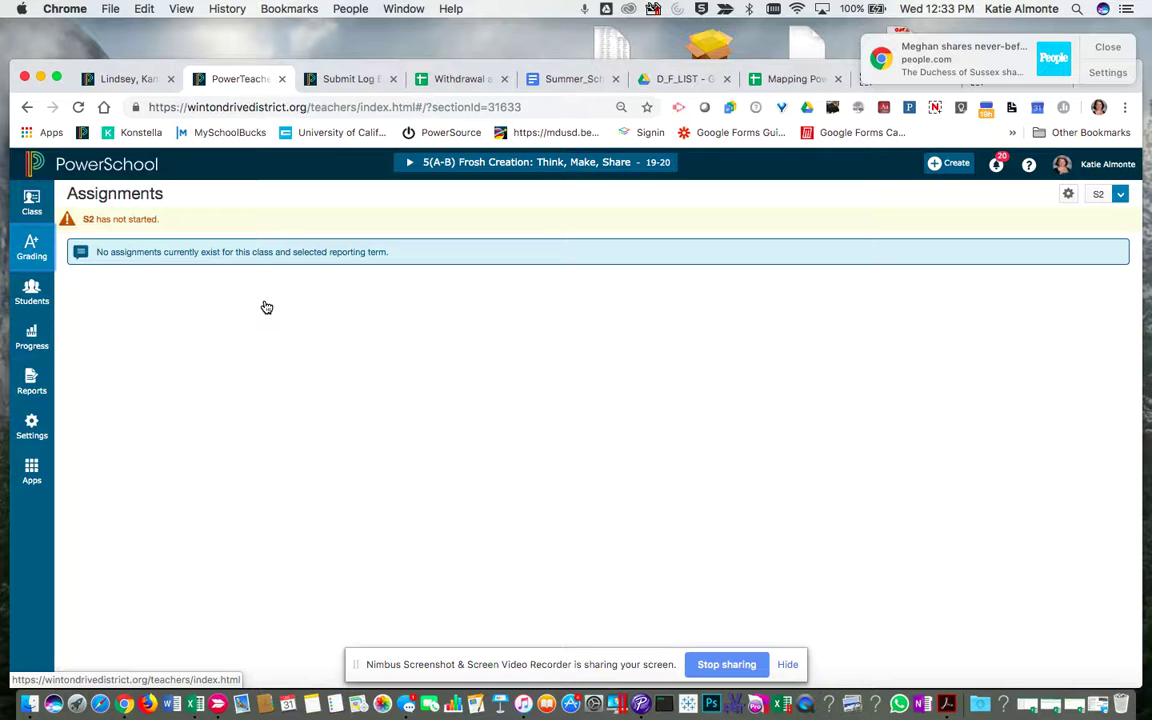
left_click(32, 293)
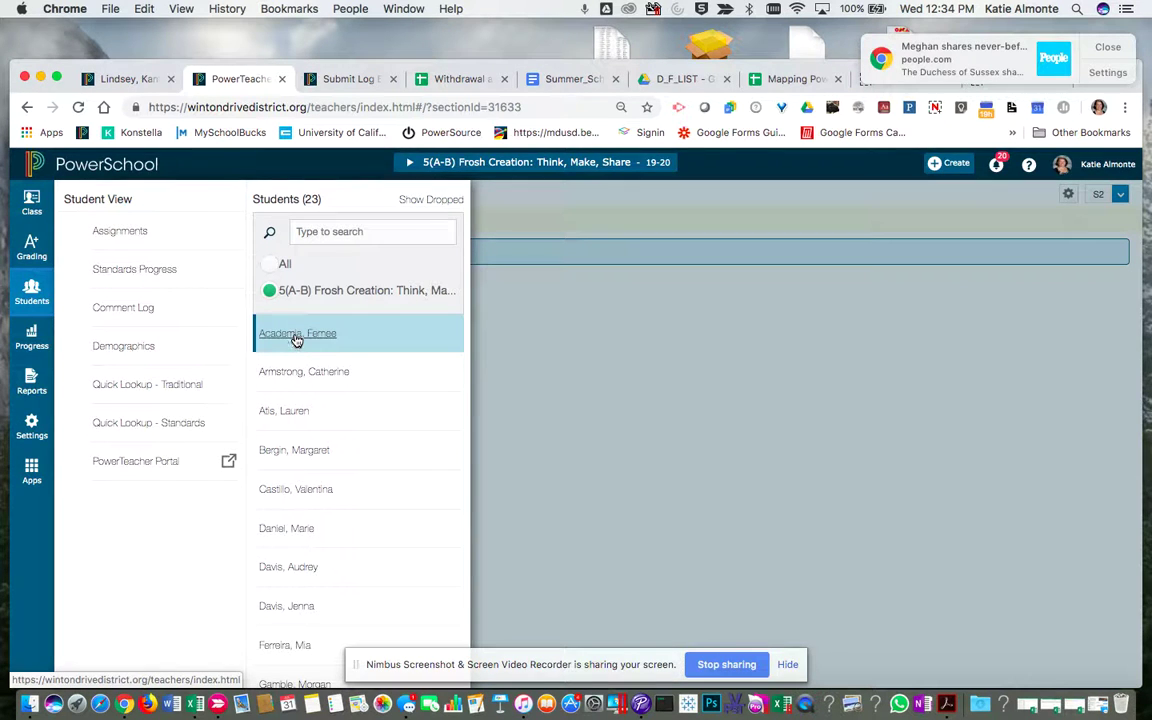
left_click(281, 452)
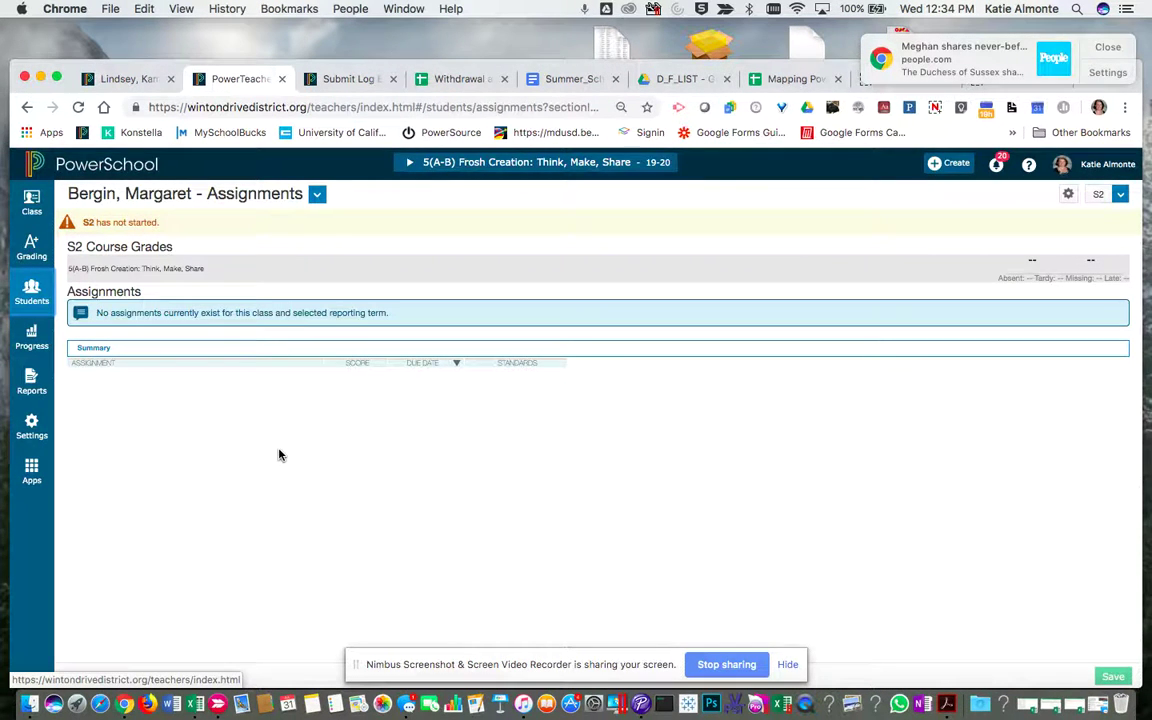
left_click(30, 302)
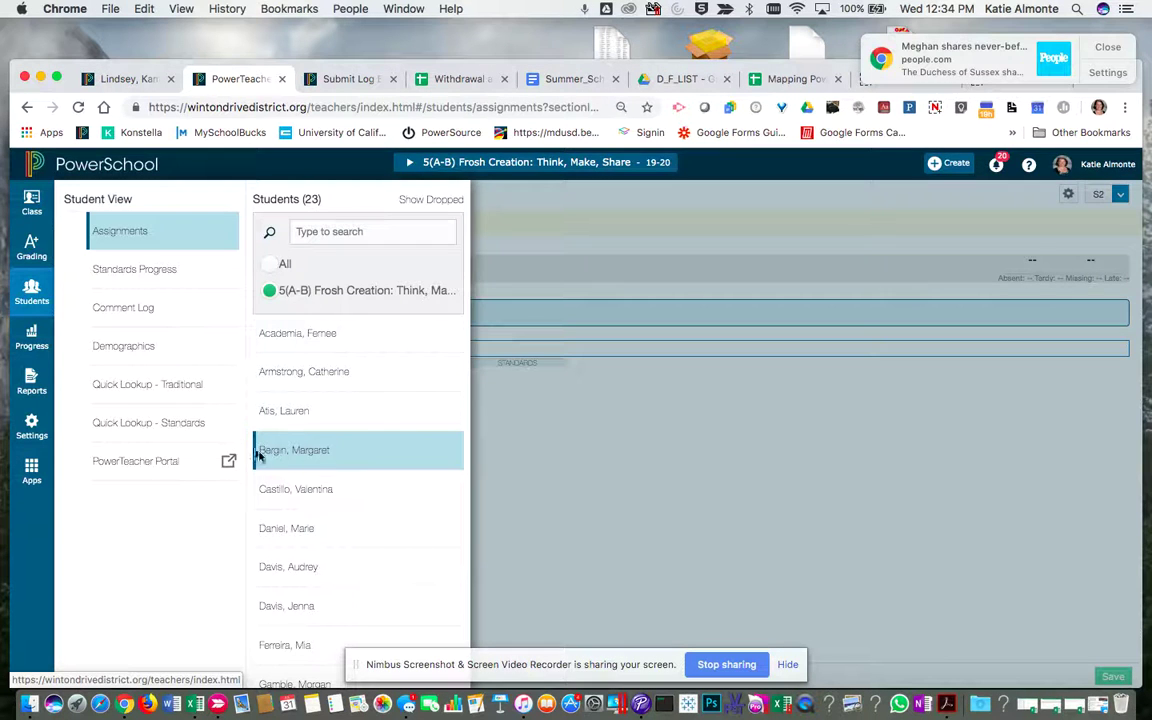
left_click(147, 462)
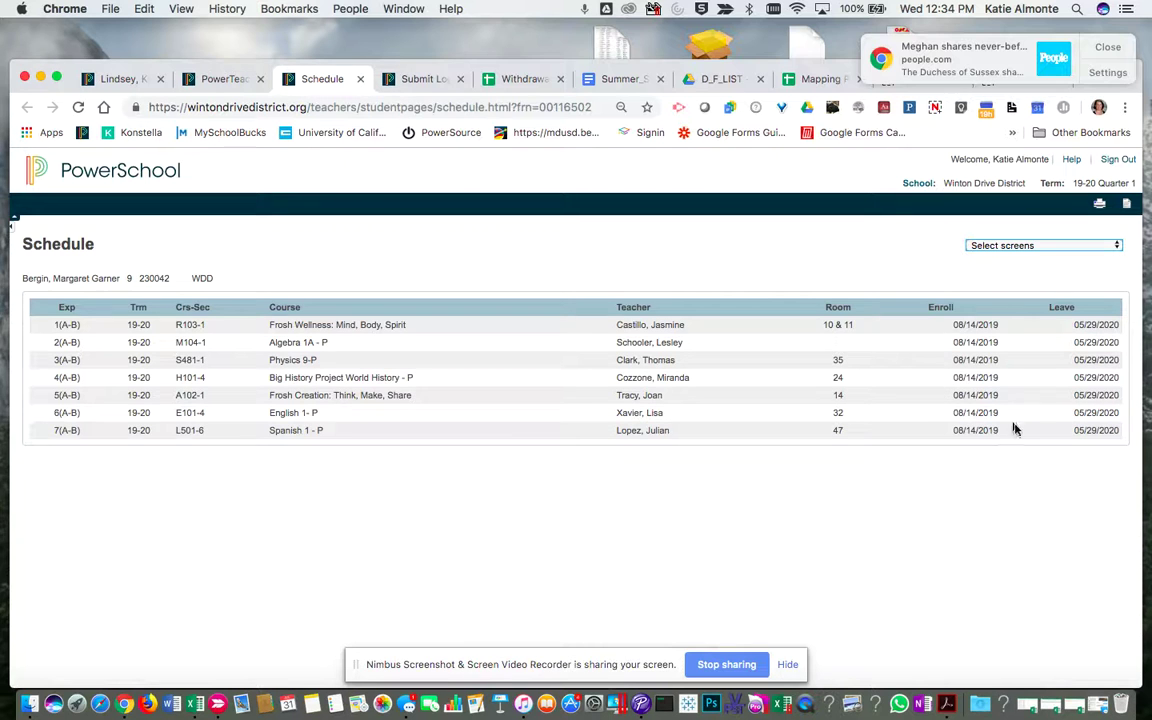
Step: Switch the student's page to the Log Entries screen and start a new log entry
left_click(1116, 250)
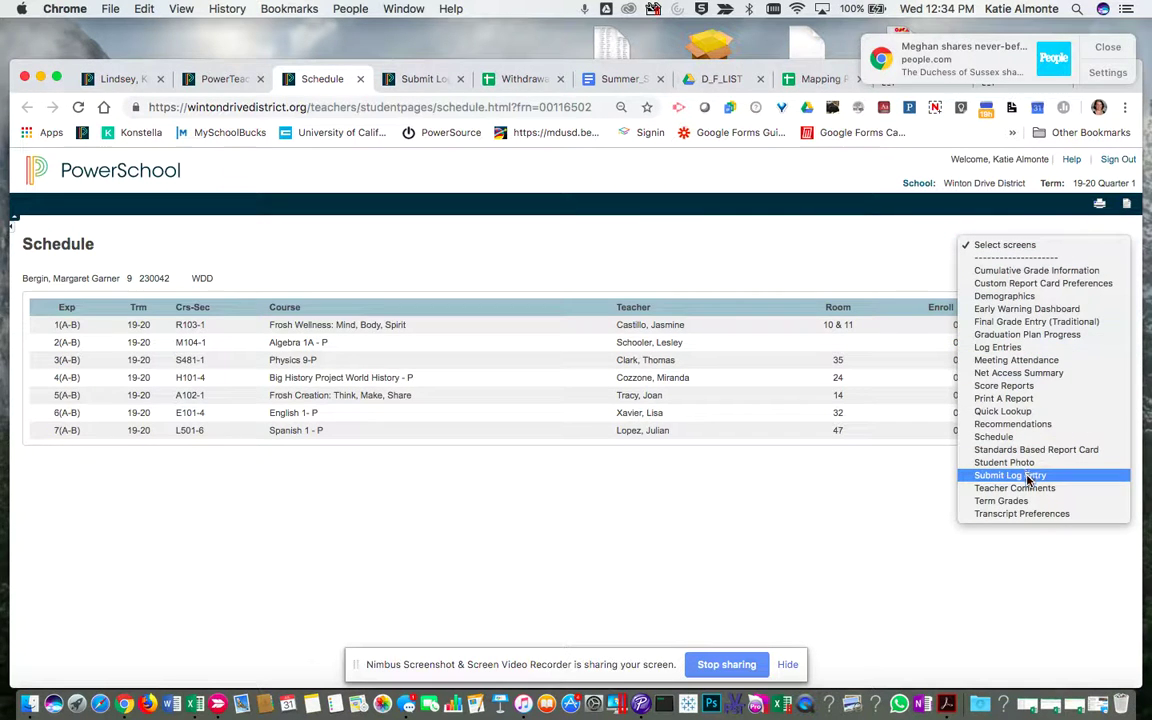
left_click(1000, 348)
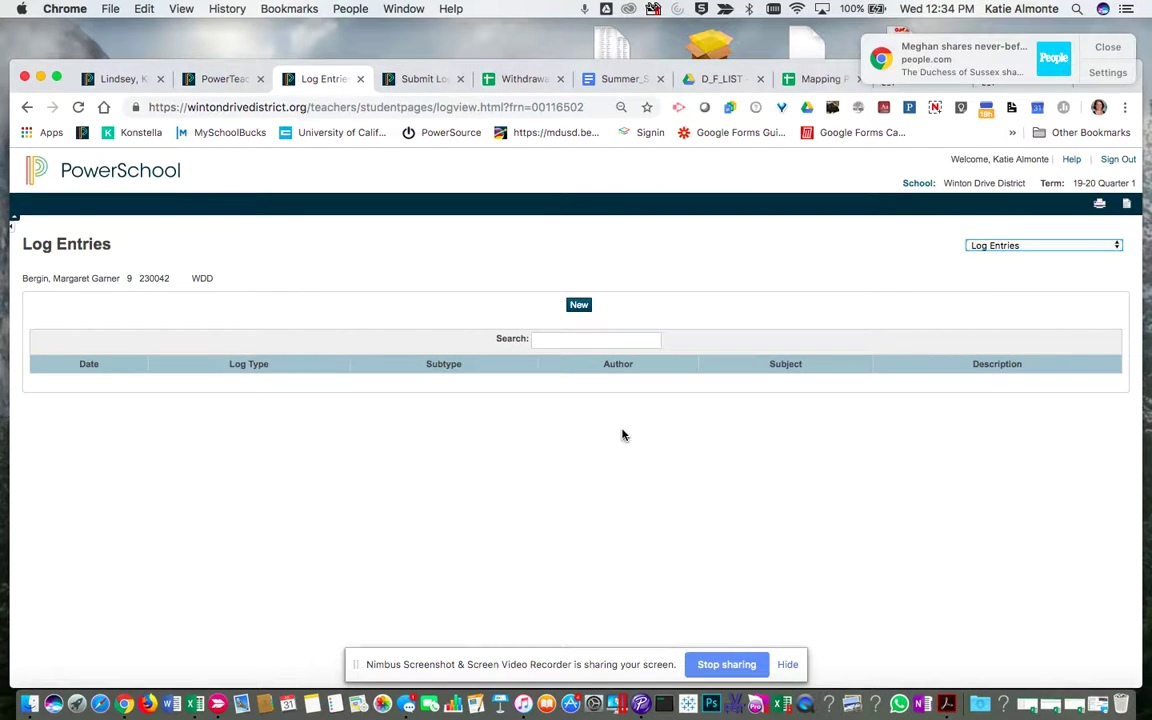
left_click(579, 306)
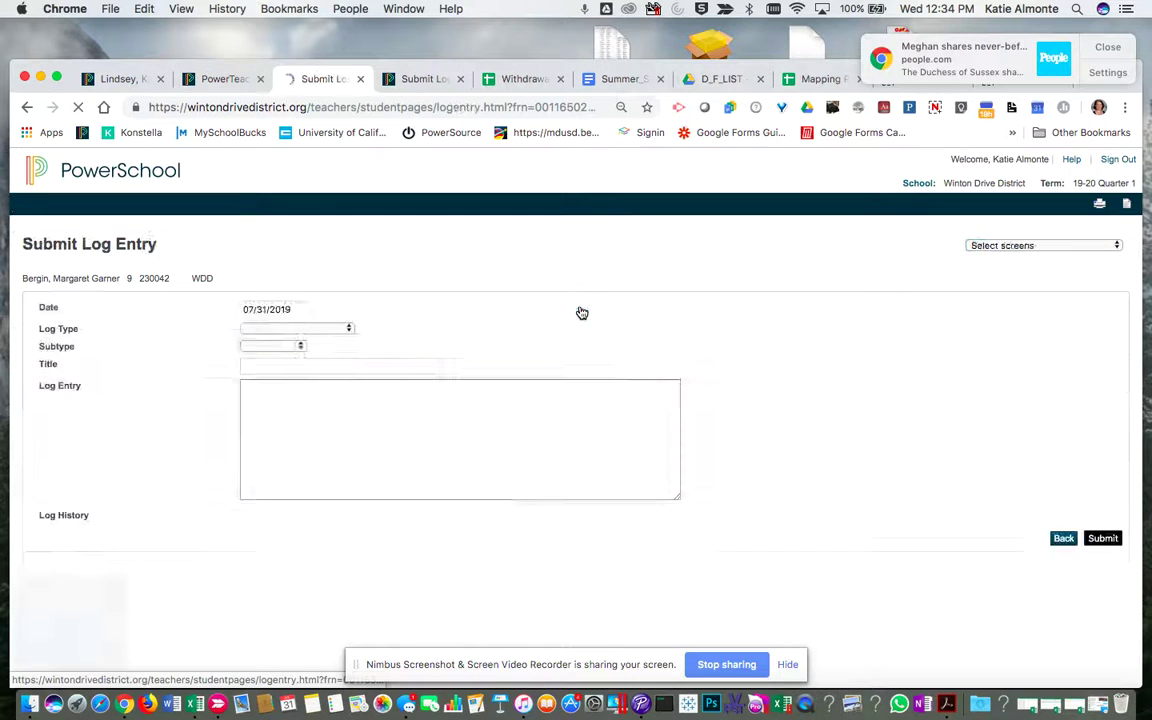
Step: Set the new entry's log type to CHS Teacher/Staff and subtype to Teacher, and place the cursor in the empty log entry text
left_click(348, 332)
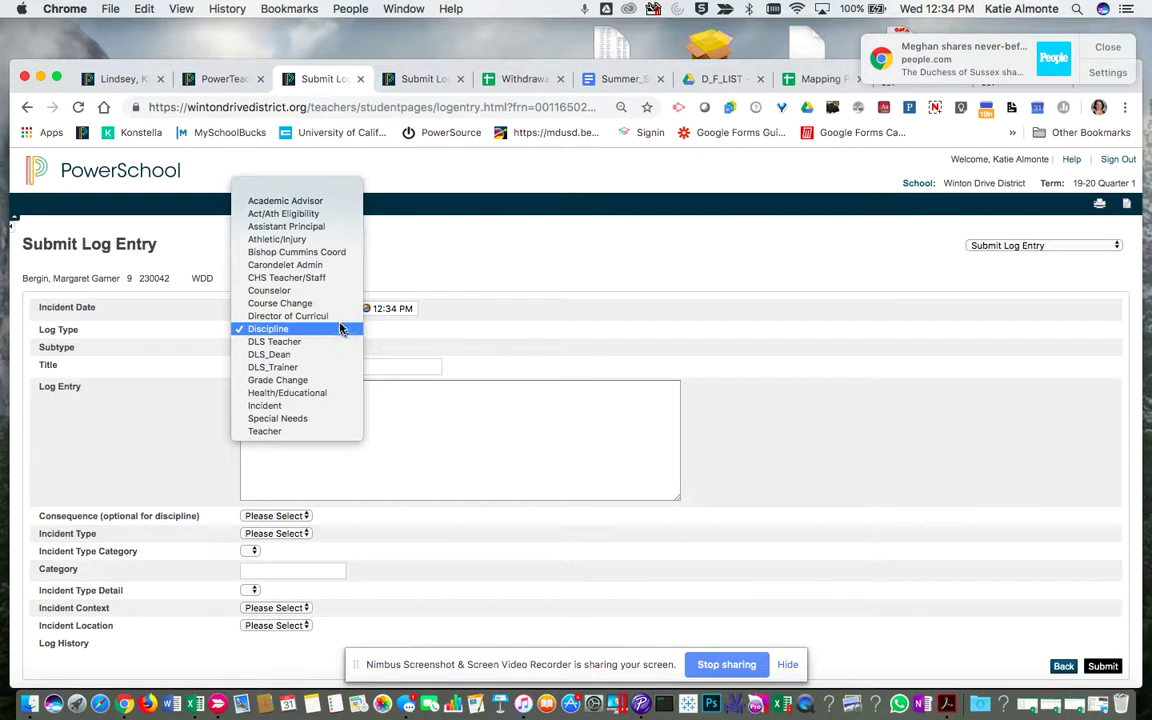
left_click(330, 278)
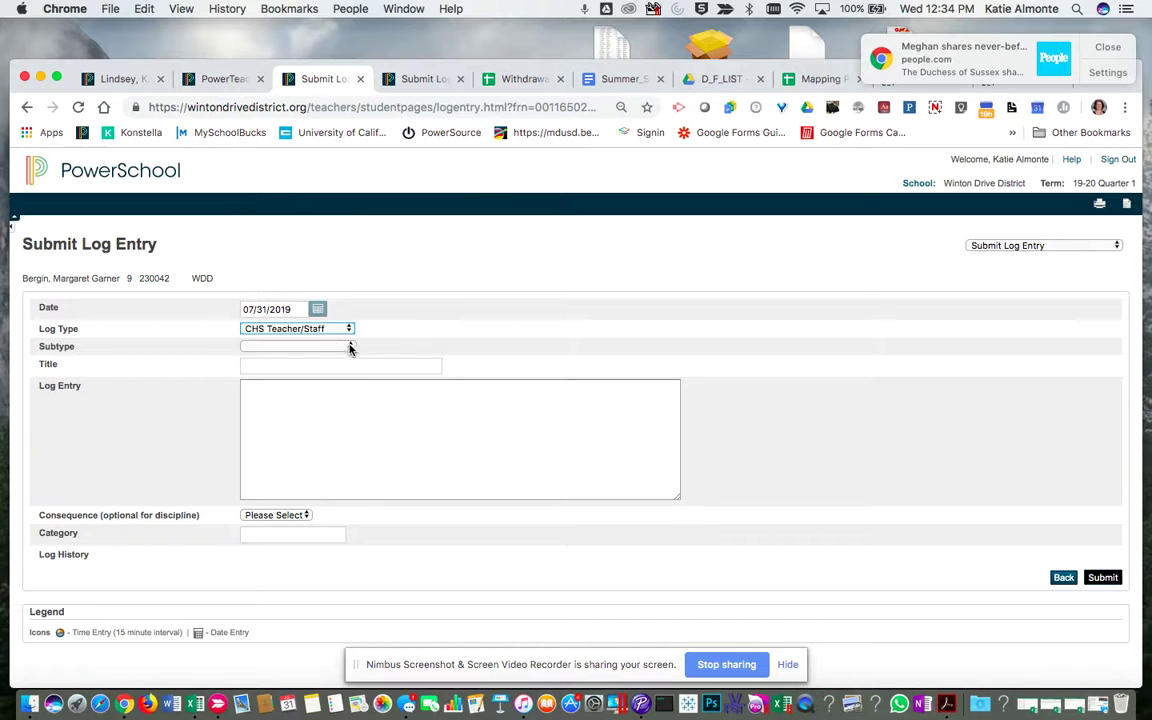
left_click(345, 346)
left_click(329, 486)
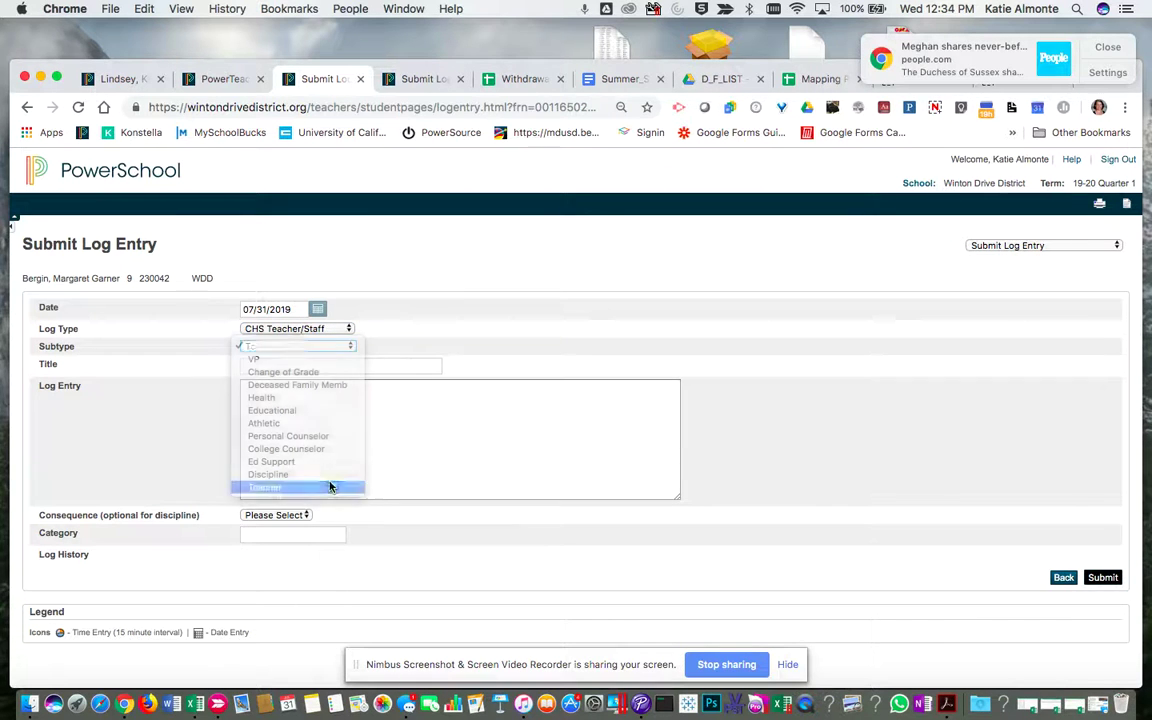
left_click(380, 415)
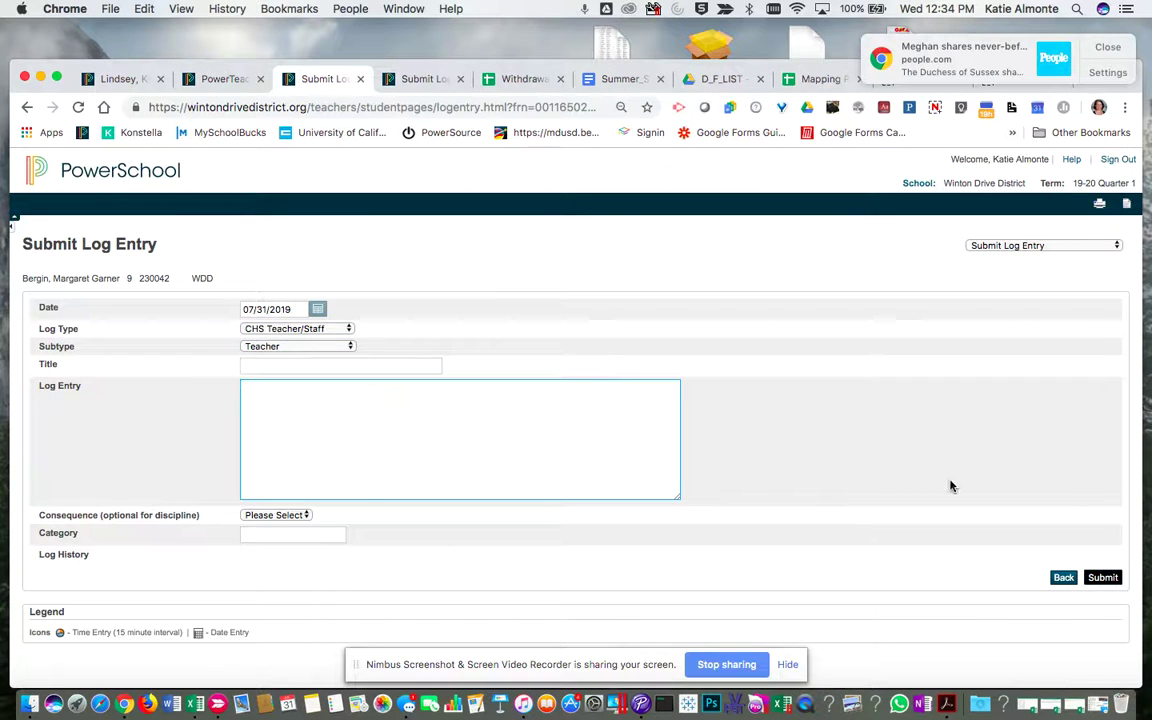